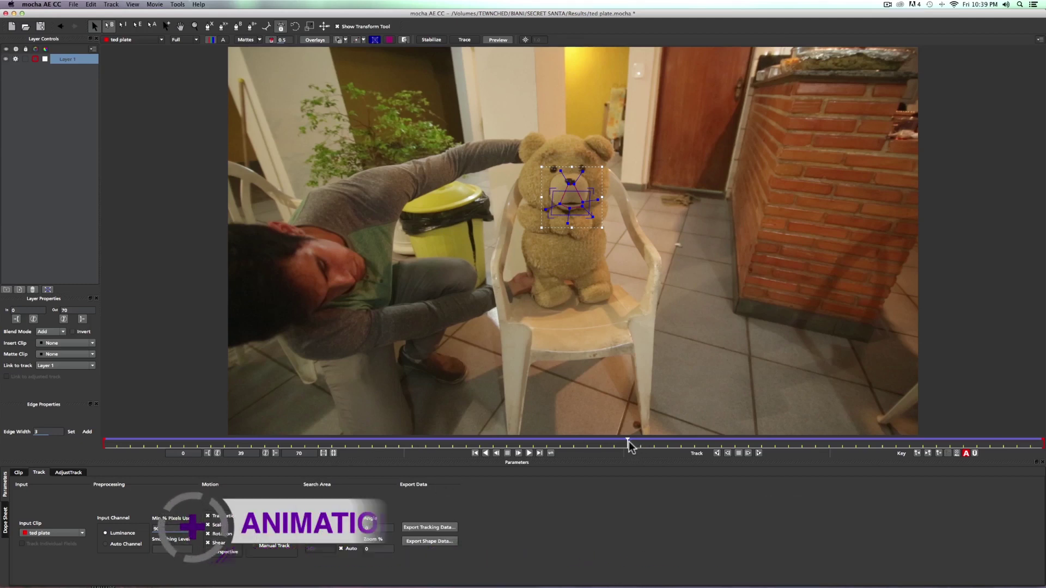
- Return to frame 0 and delete the old Layer 1 tracking shape
click(532, 444)
drag(534, 443, 104, 444)
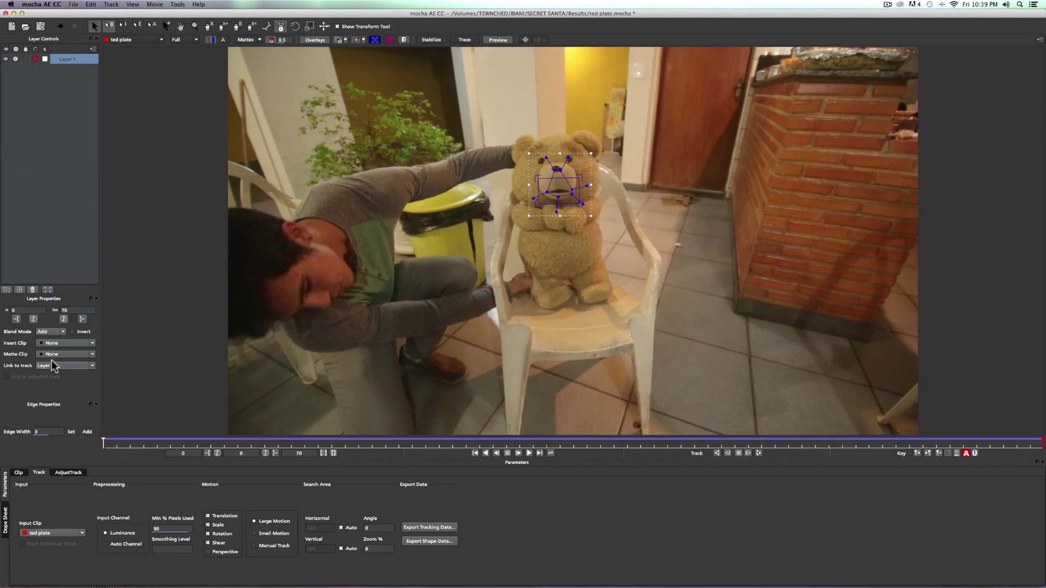
click(32, 290)
- Draw a closed X-spline shape around the teddy bear's eye area
click(210, 26)
click(541, 169)
click(510, 154)
click(552, 132)
click(568, 145)
click(591, 157)
click(575, 162)
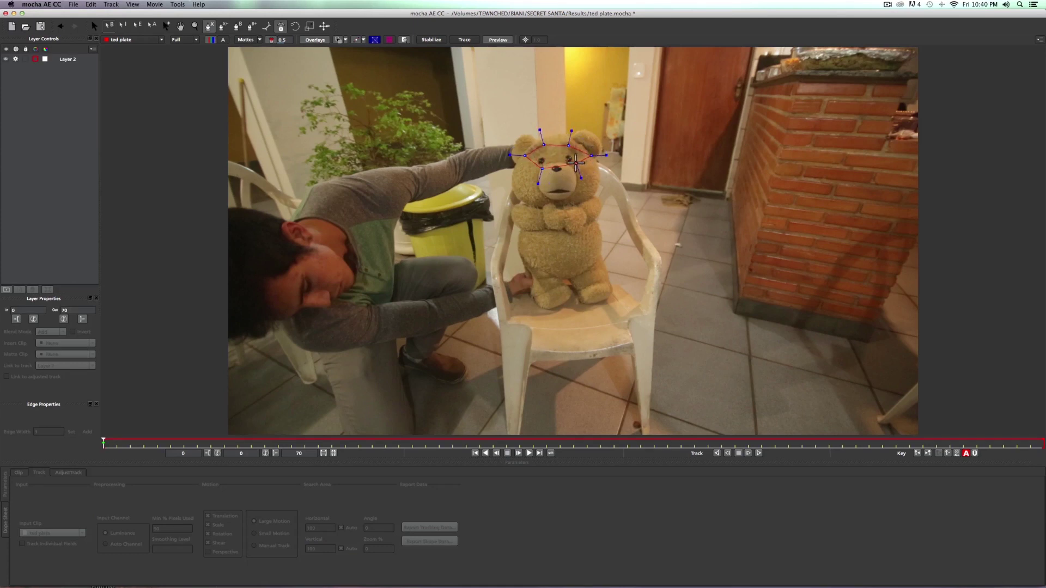
click(562, 160)
click(547, 159)
right_click(548, 177)
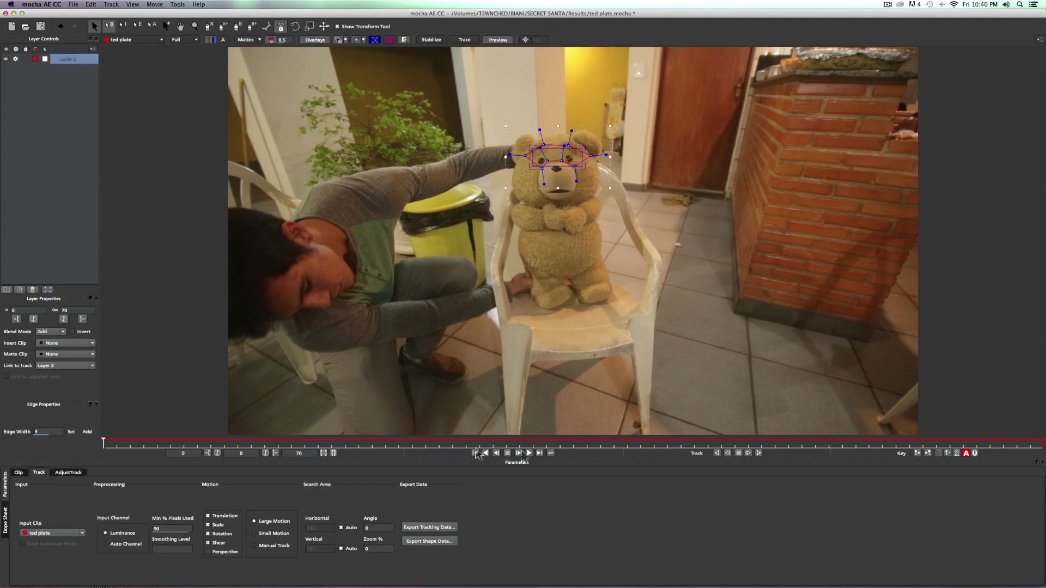
- Track the eye shape forward and align the surface corners with the bear's eyes
click(759, 453)
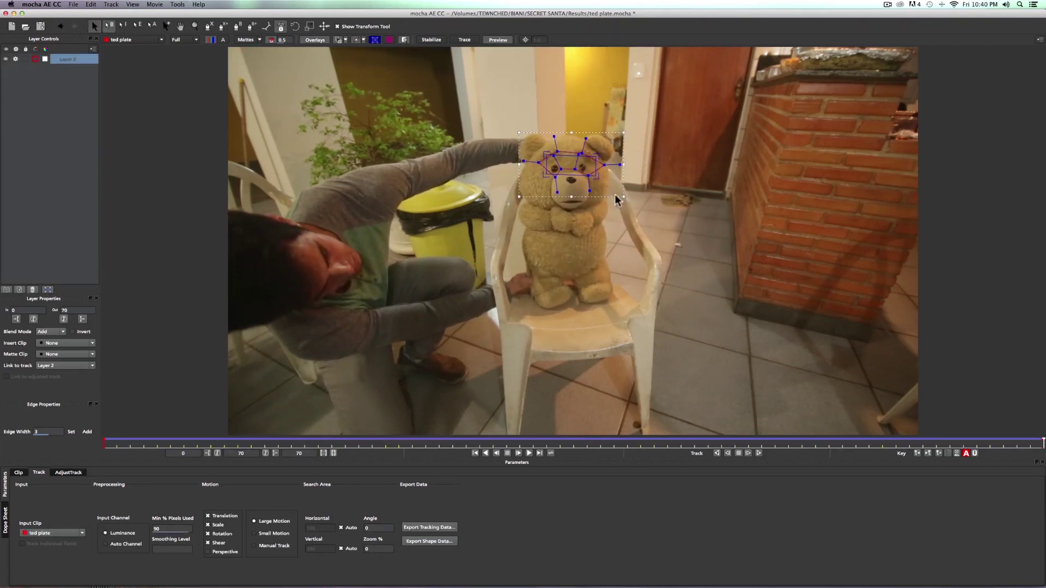
drag(1041, 442, 516, 444)
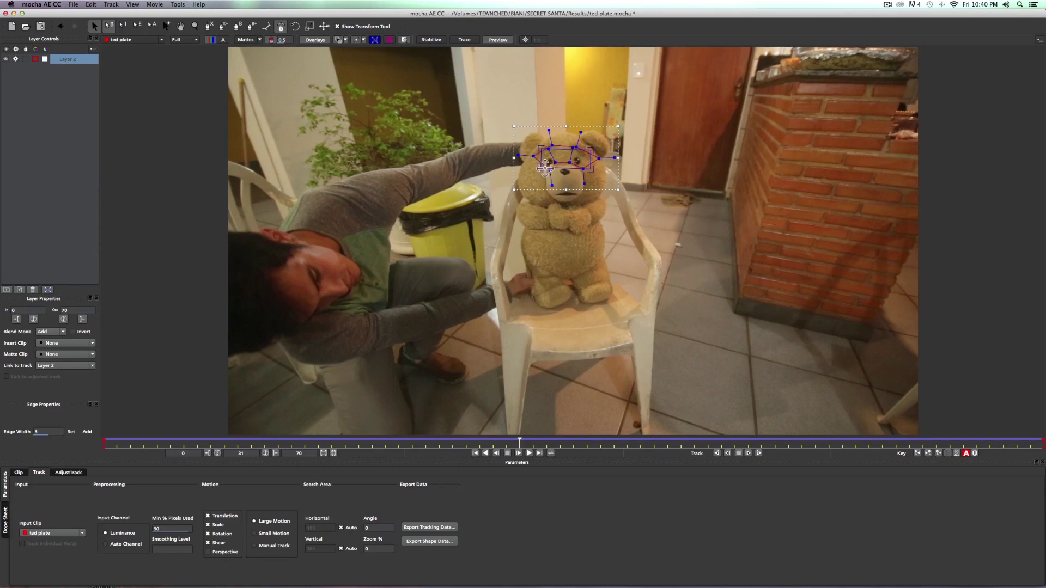
mouse_move(528, 164)
mouse_down()
mouse_move(526, 173)
mouse_move(539, 146)
mouse_move(531, 137)
mouse_move(611, 154)
mouse_move(594, 151)
mouse_move(599, 142)
mouse_move(595, 172)
mouse_up()
drag(531, 174, 531, 141)
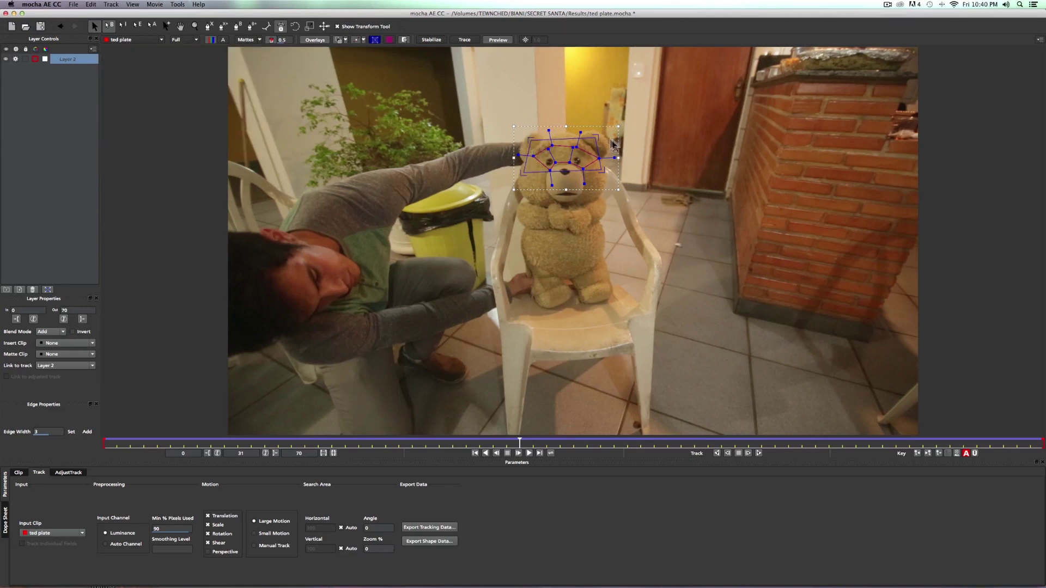
drag(598, 138, 598, 137)
- Export the tracking data as AE Corner Pin, saved as 'ted eyes'
click(434, 529)
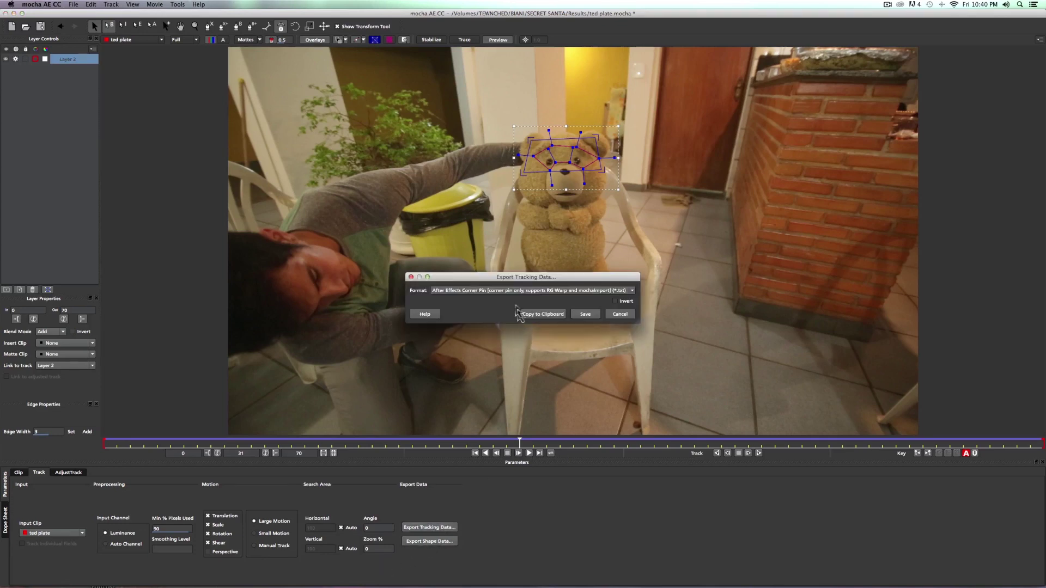
click(585, 315)
text(ted eyes)
key(Return)
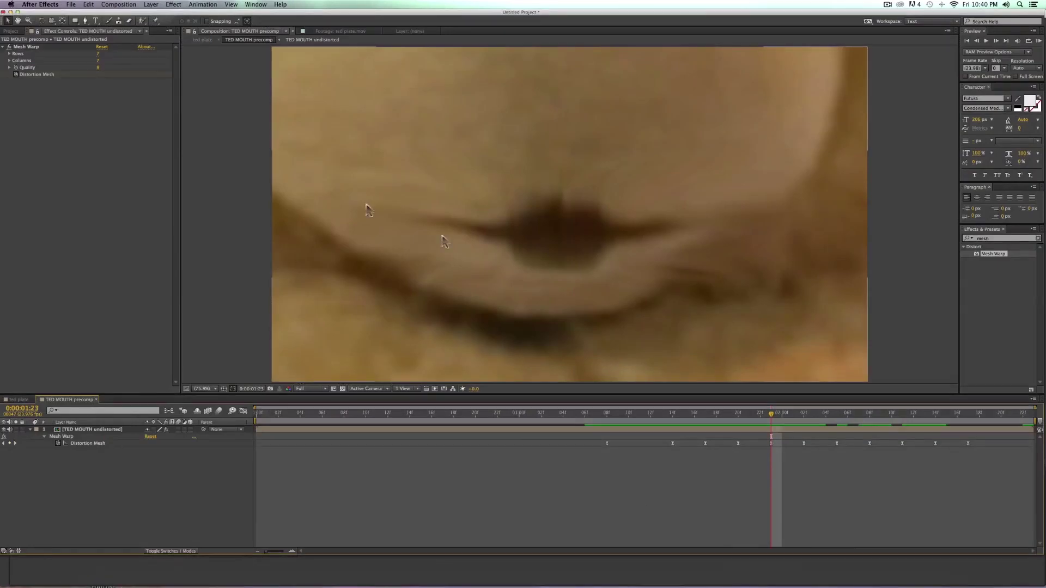
- In the ted plate comp, duplicate ted plate.mov, rename it 'ted eyes', and go to the start
click(203, 40)
click(77, 437)
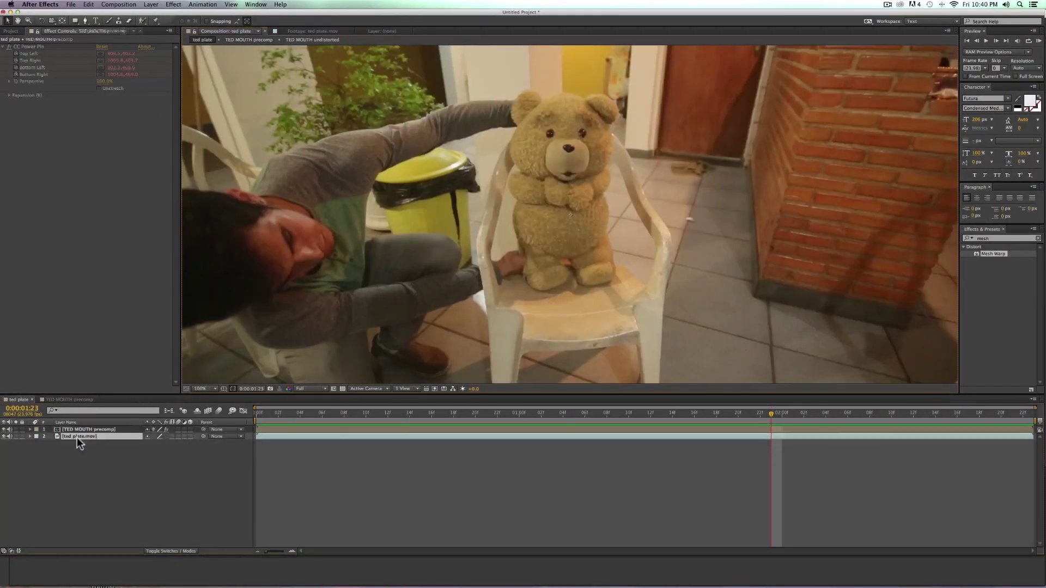
key(super)
key(super+d)
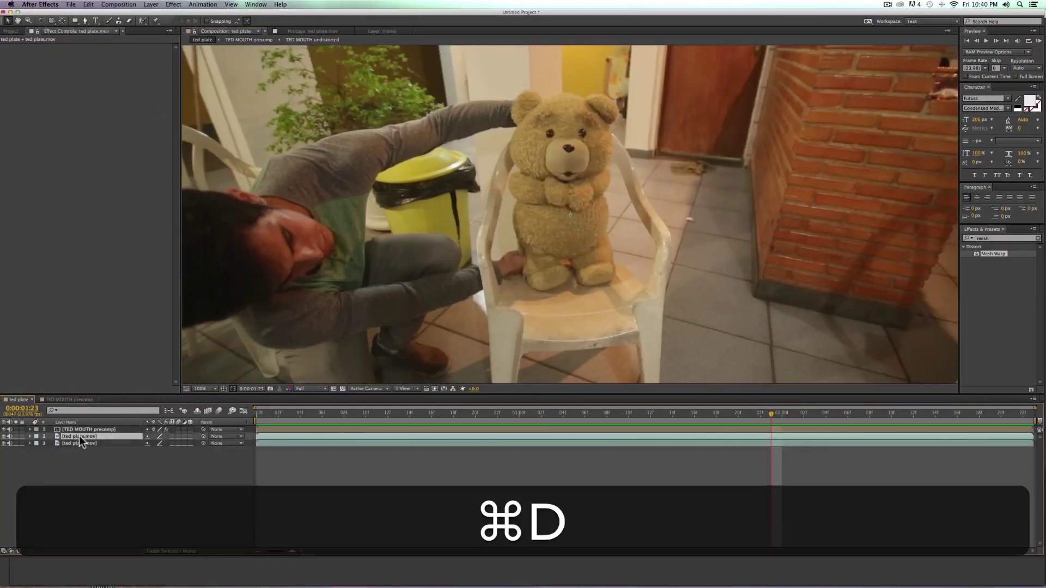
key(Return)
text(ted eyes)
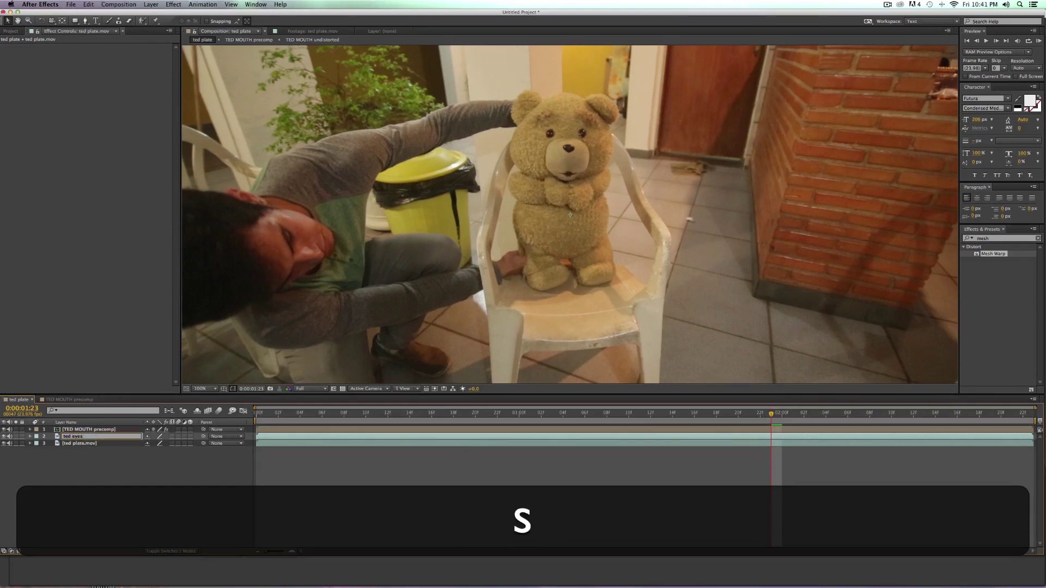
key(Return)
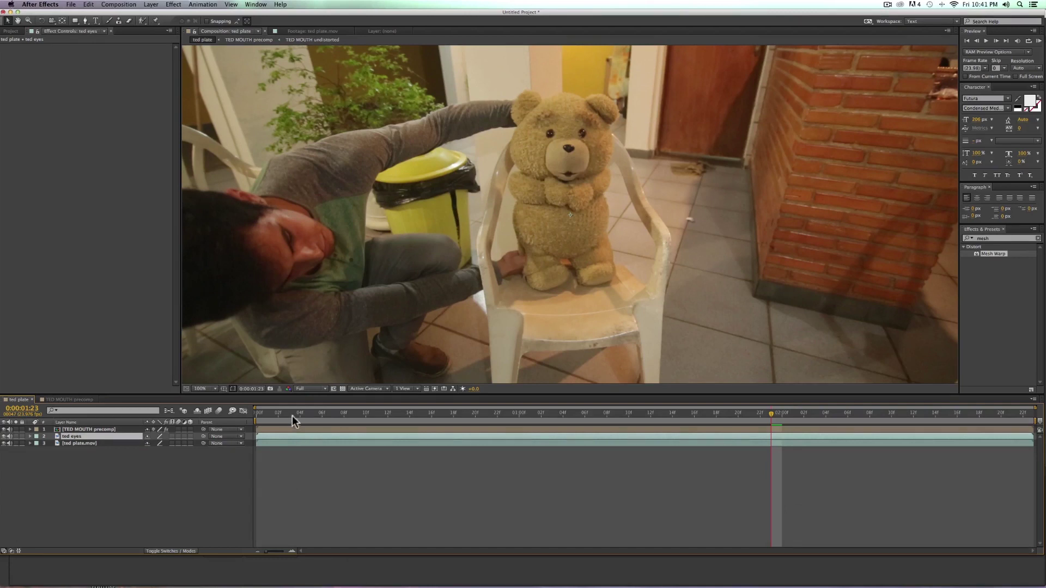
key(Home)
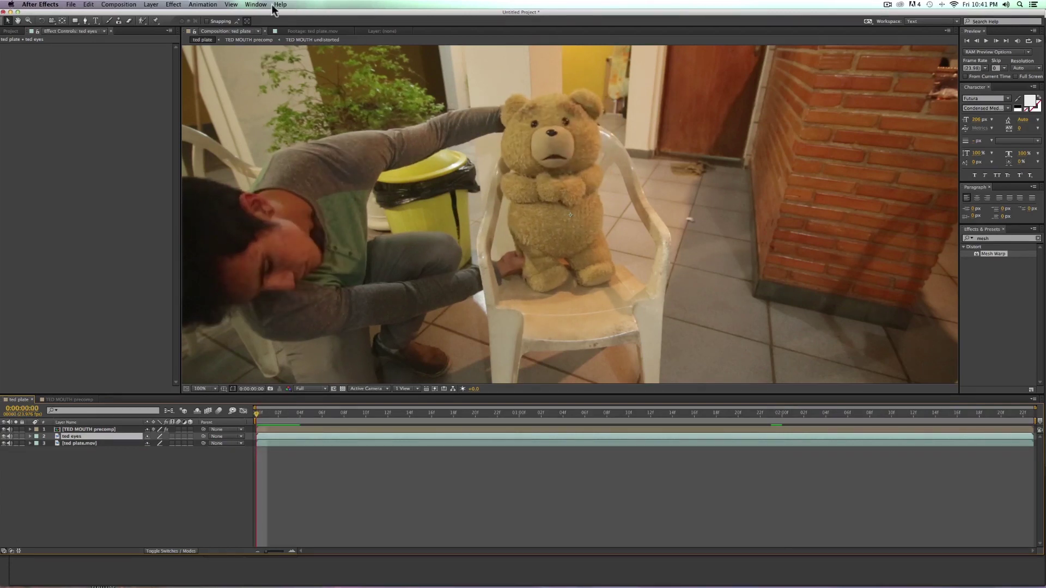
click(263, 5)
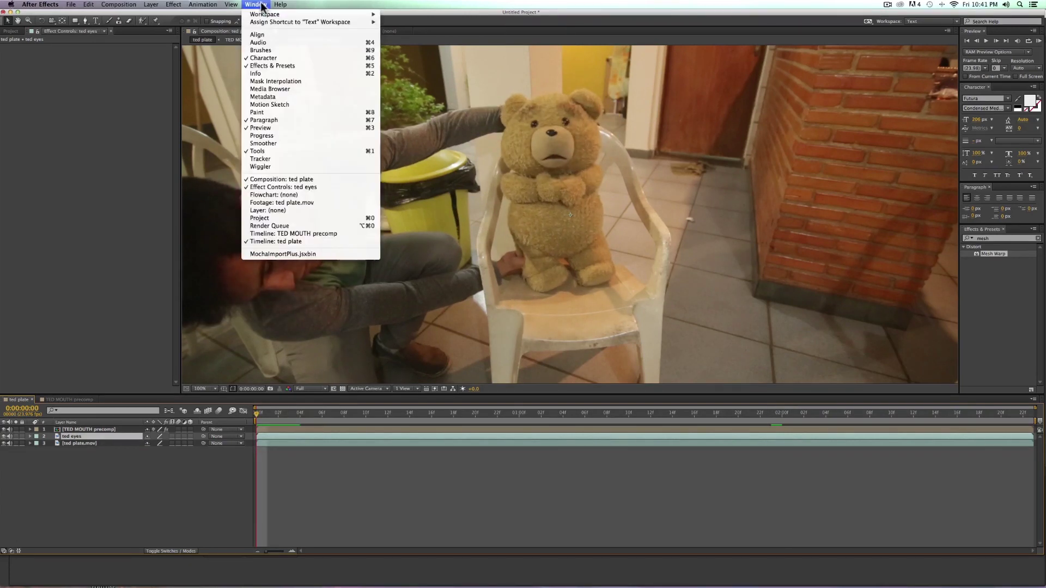
- In MochaImport+, load ted eyes.txt for clip ted eyes and apply it as a Stabilized Precomp
click(330, 254)
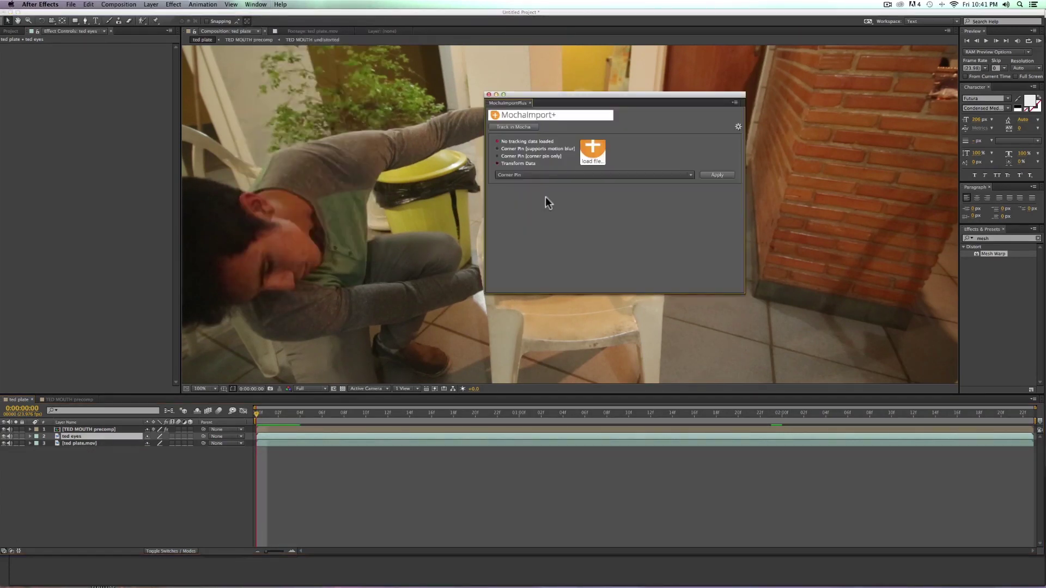
click(594, 149)
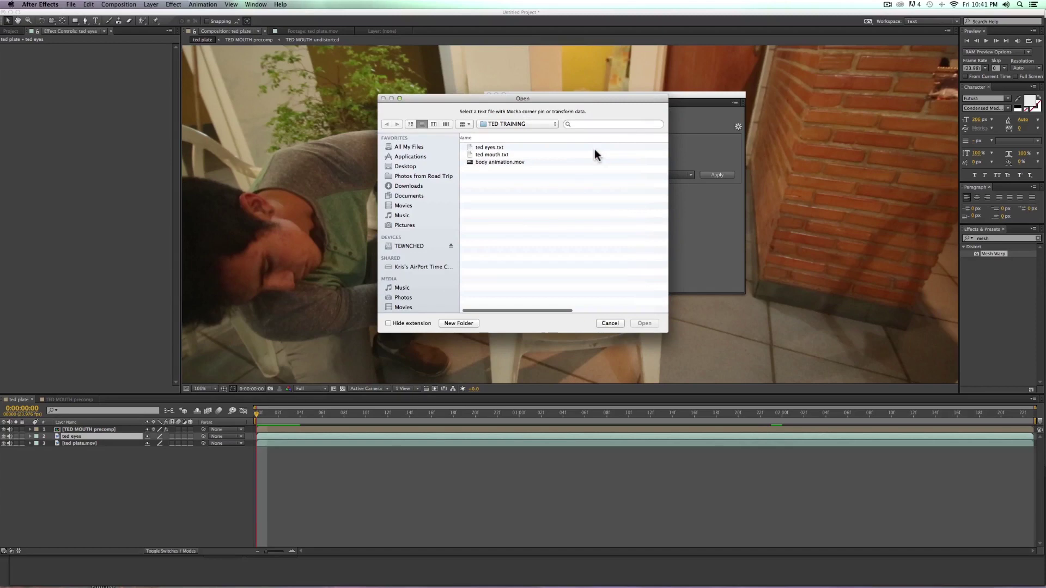
click(507, 148)
click(643, 324)
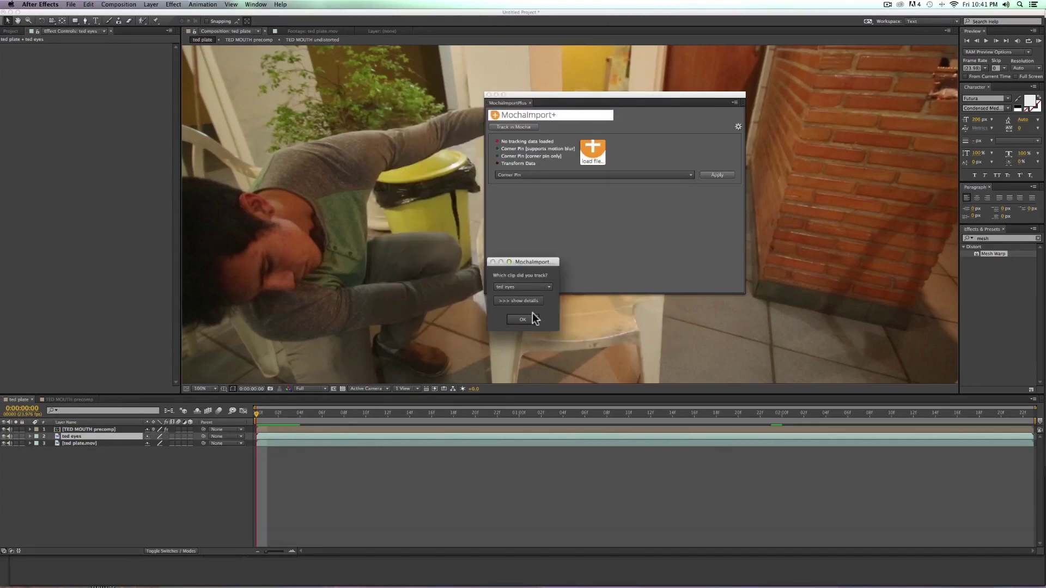
click(543, 287)
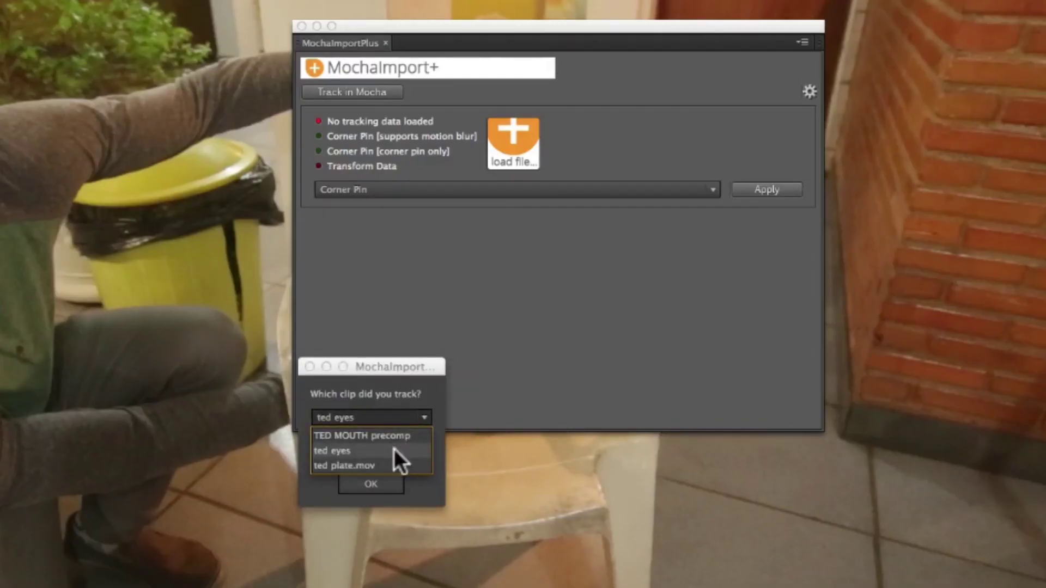
click(394, 450)
click(381, 484)
click(430, 189)
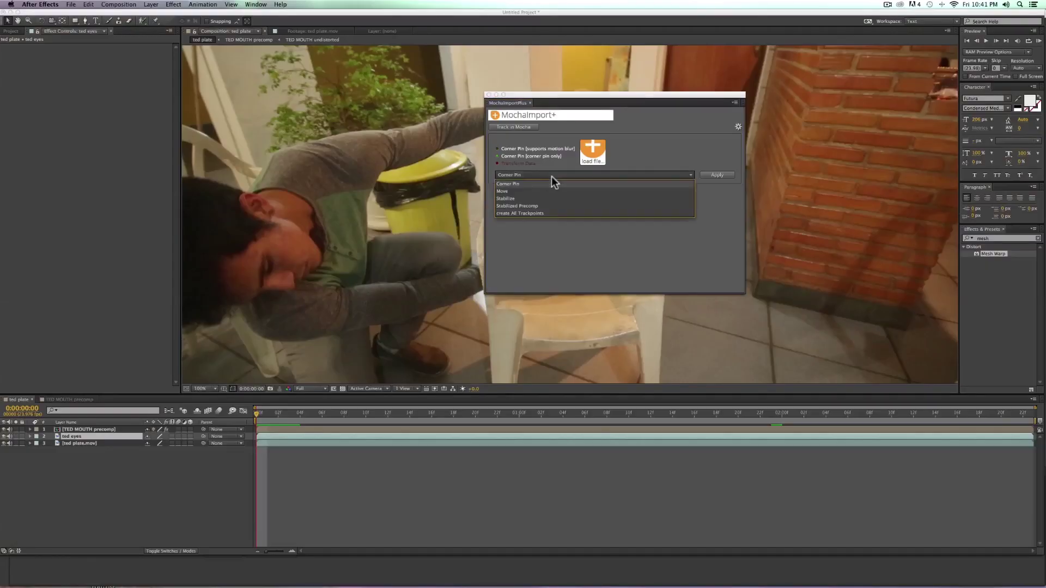
click(545, 206)
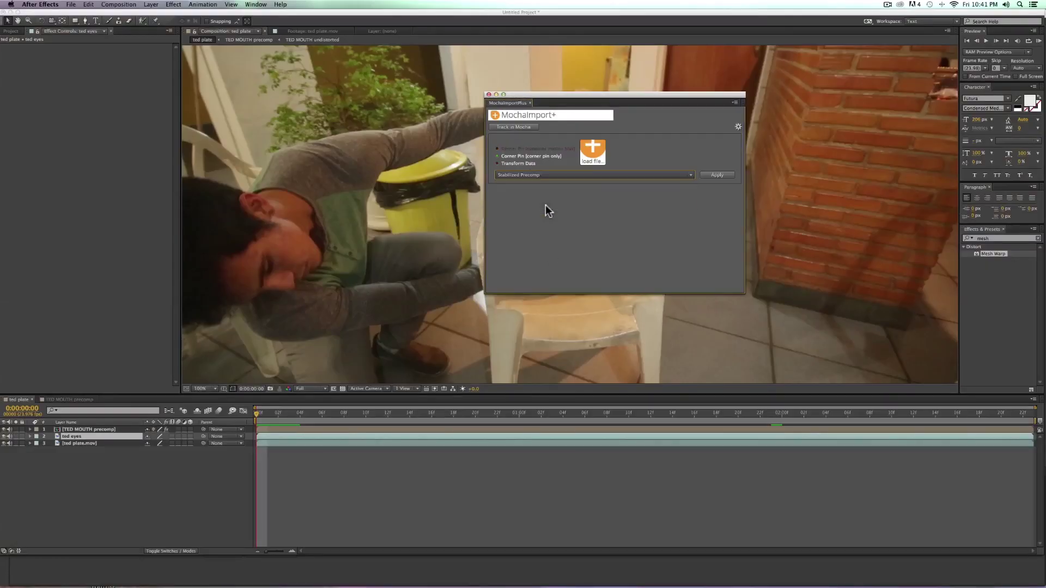
click(718, 175)
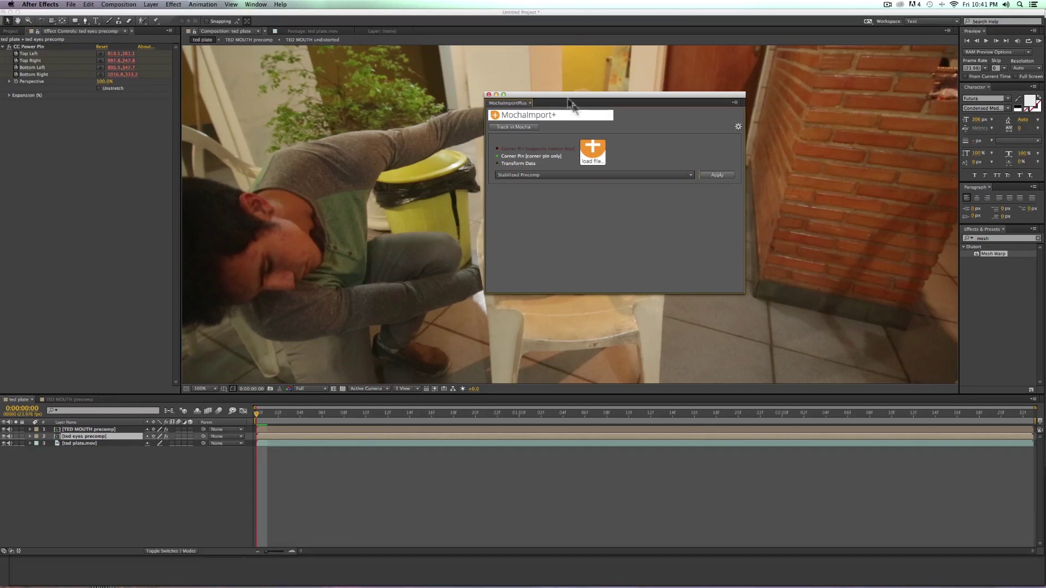
- Close MochaImport+, then solo and preview the stabilized ted eyes precomp before unsoloing
click(489, 94)
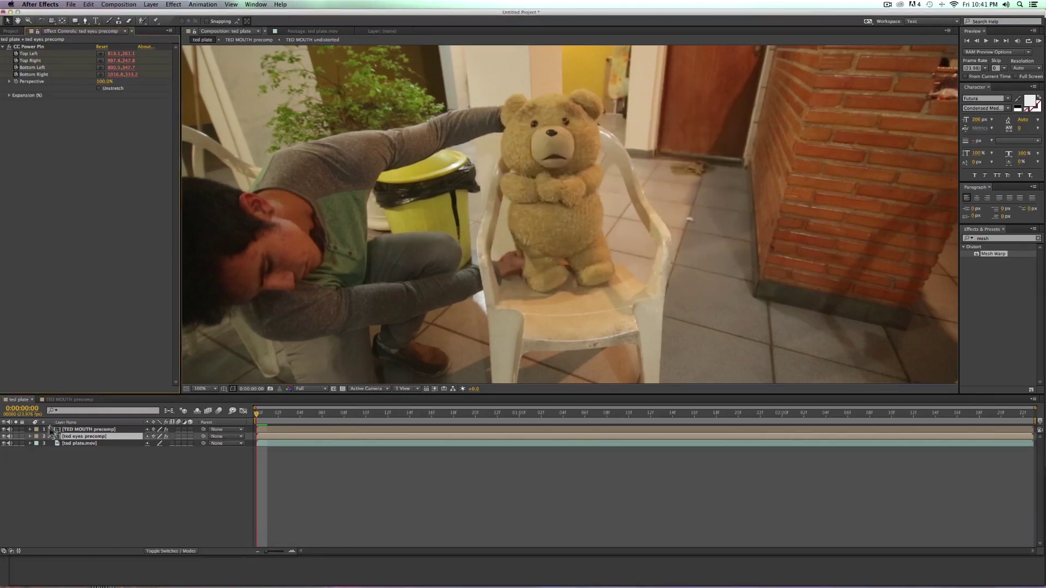
click(16, 436)
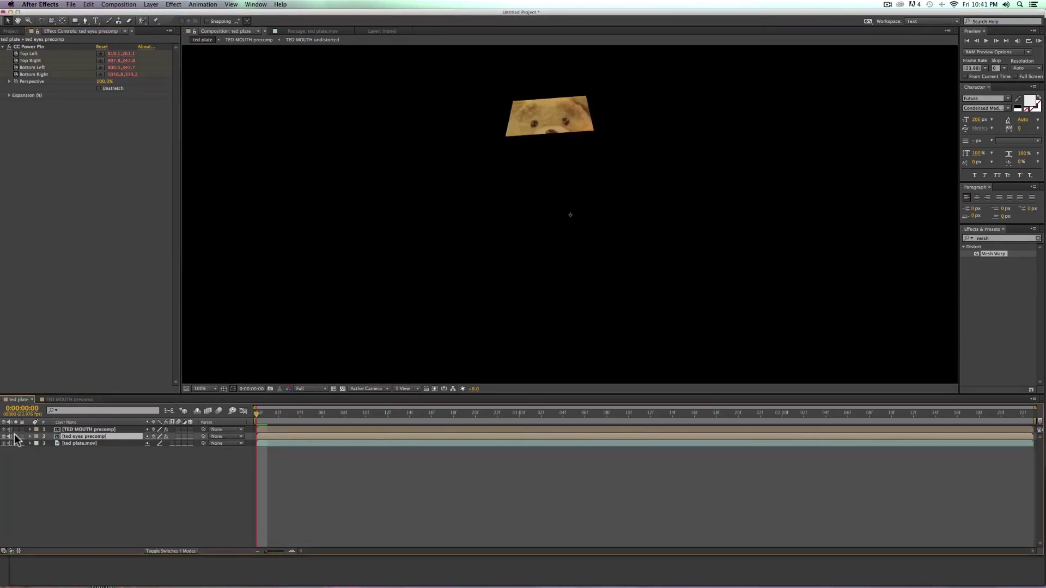
key(space)
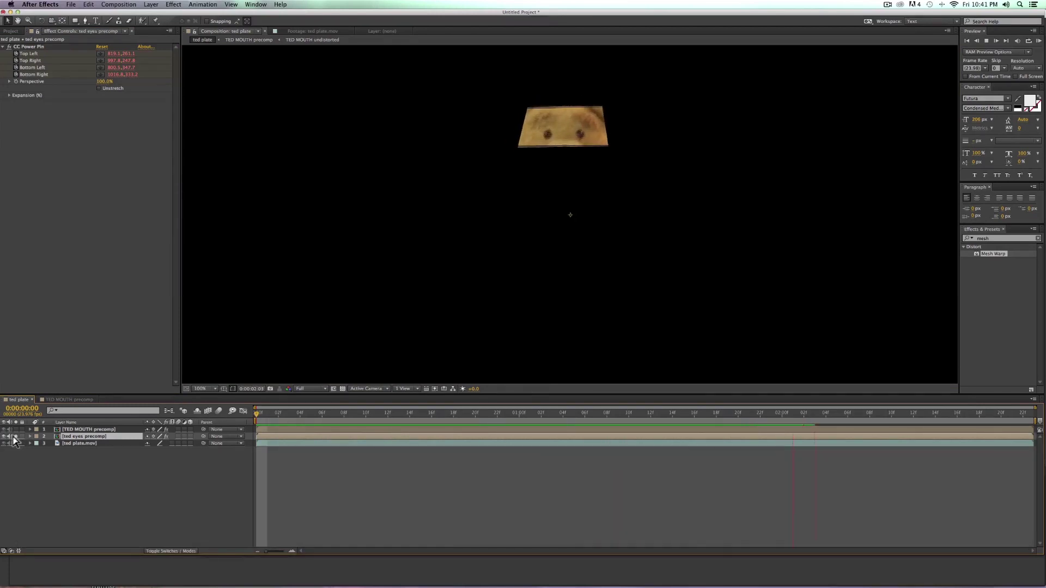
key(space)
click(16, 436)
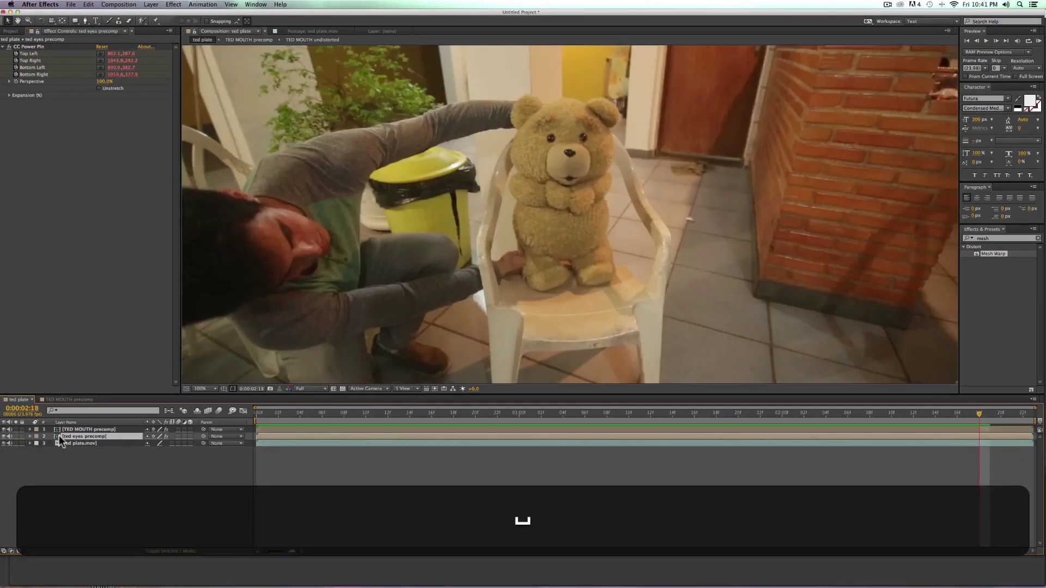
- Inside the ted eyes precomp, apply Mesh Warp with 4 rows and 5 columns
double_click(60, 436)
key(shift+/)
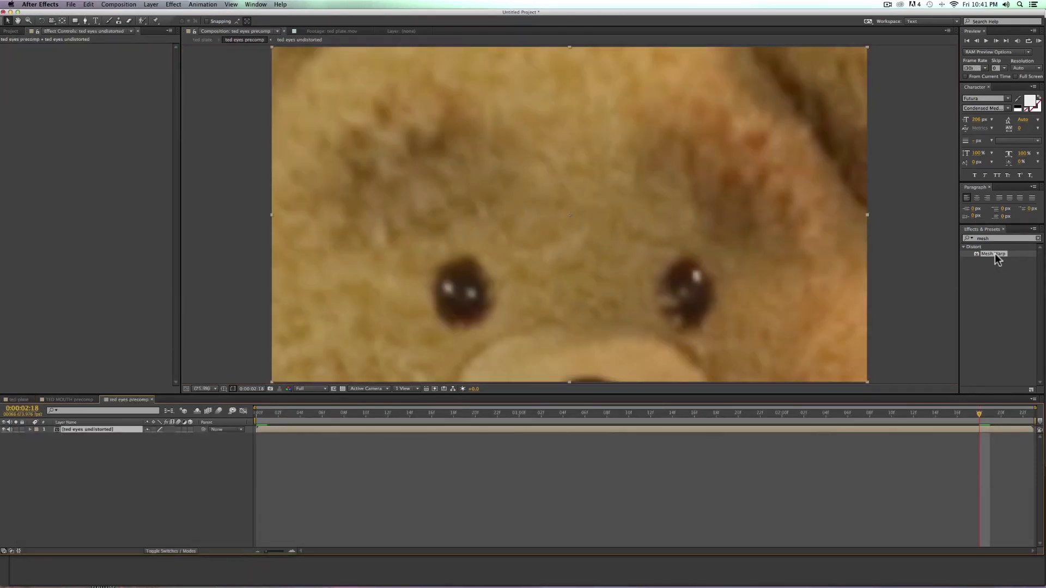
drag(989, 254, 937, 426)
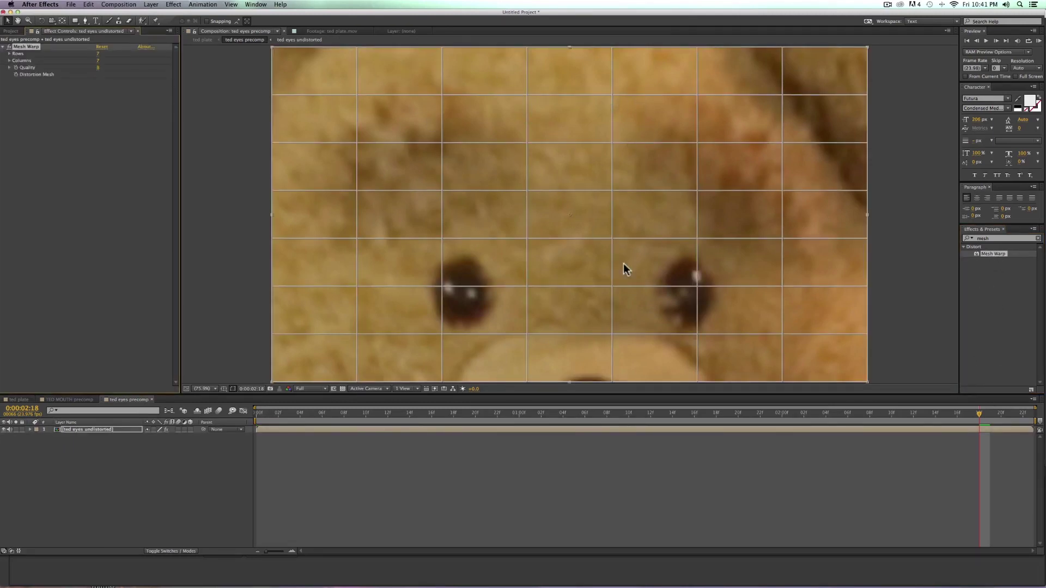
drag(99, 55, 93, 54)
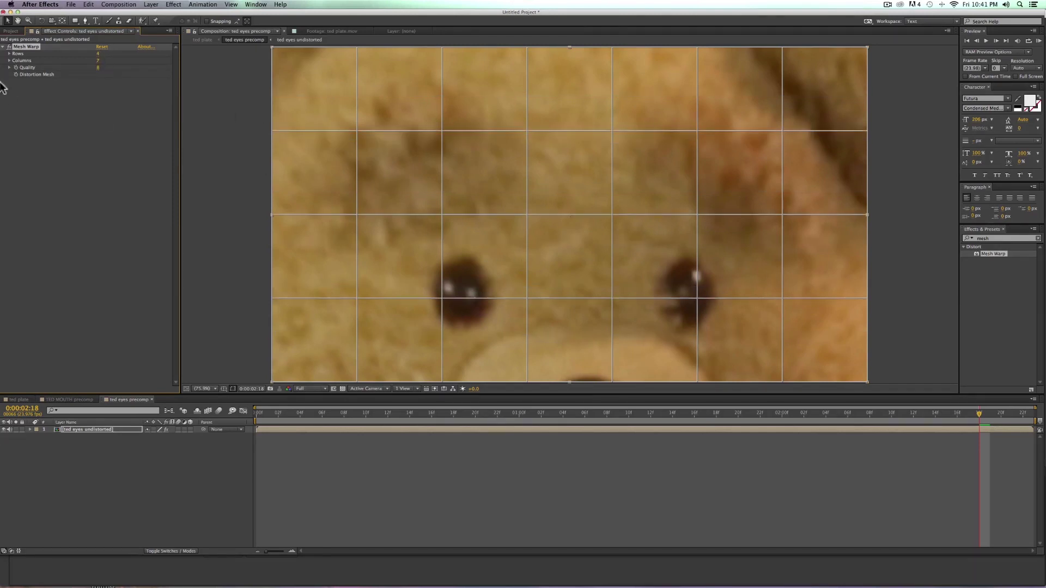
drag(98, 62, 103, 71)
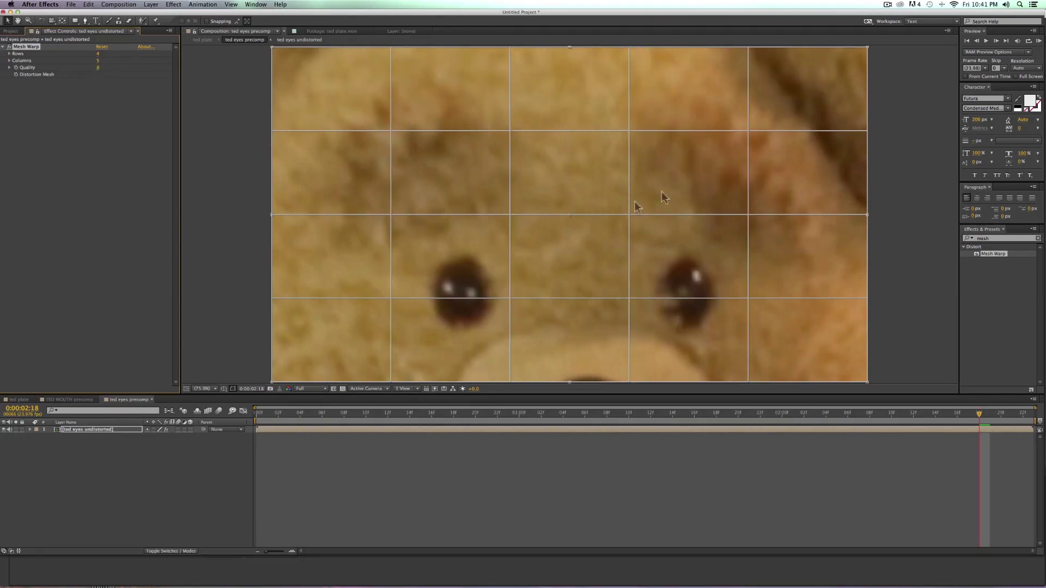
- Check frames in the ted plate comp, then enable keyframing on the Distortion Mesh
drag(462, 423, 631, 424)
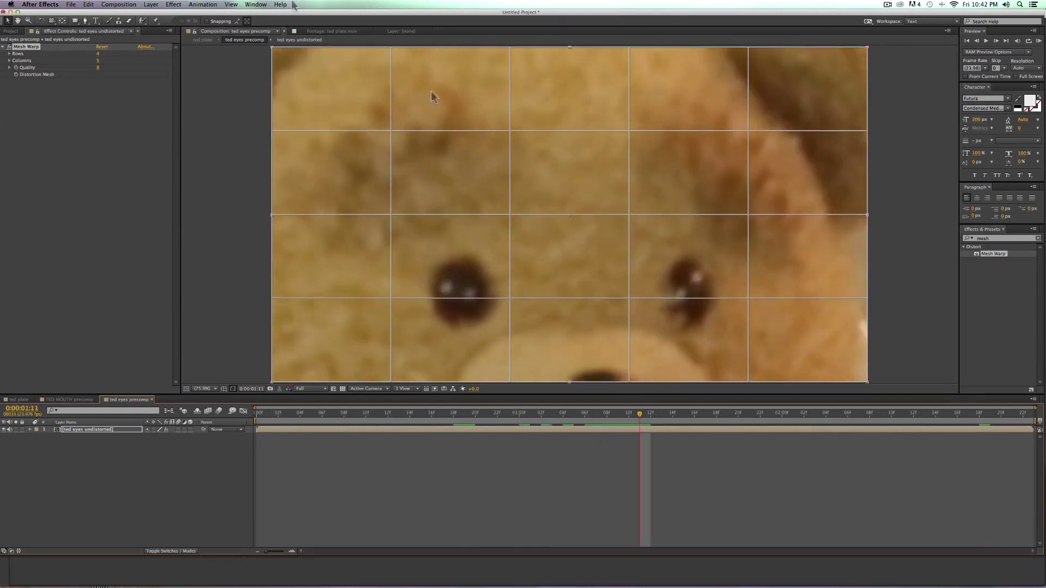
click(202, 39)
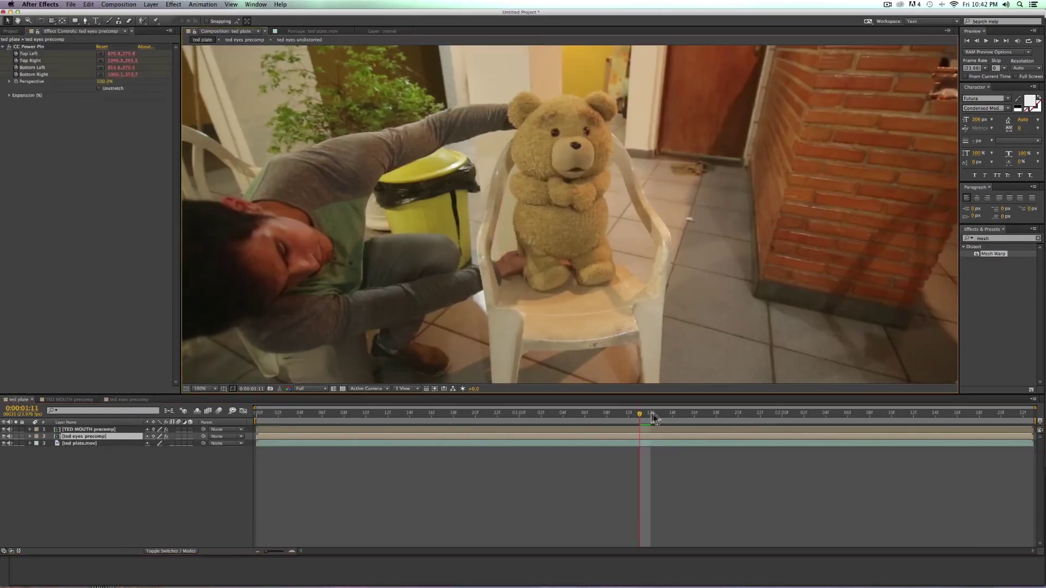
mouse_move(654, 421)
mouse_down()
mouse_move(700, 420)
mouse_move(632, 420)
mouse_move(660, 421)
mouse_up()
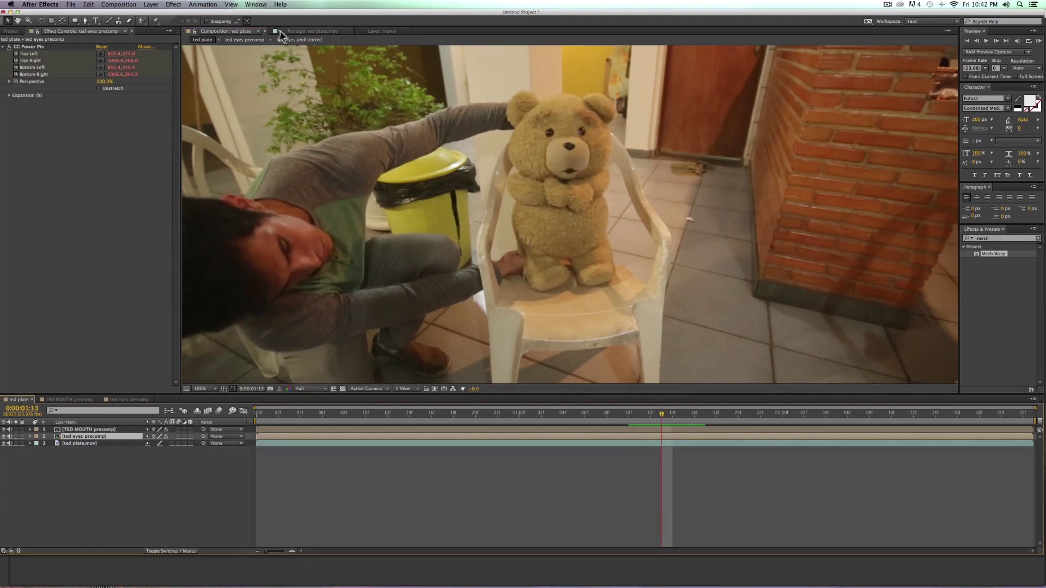
click(244, 40)
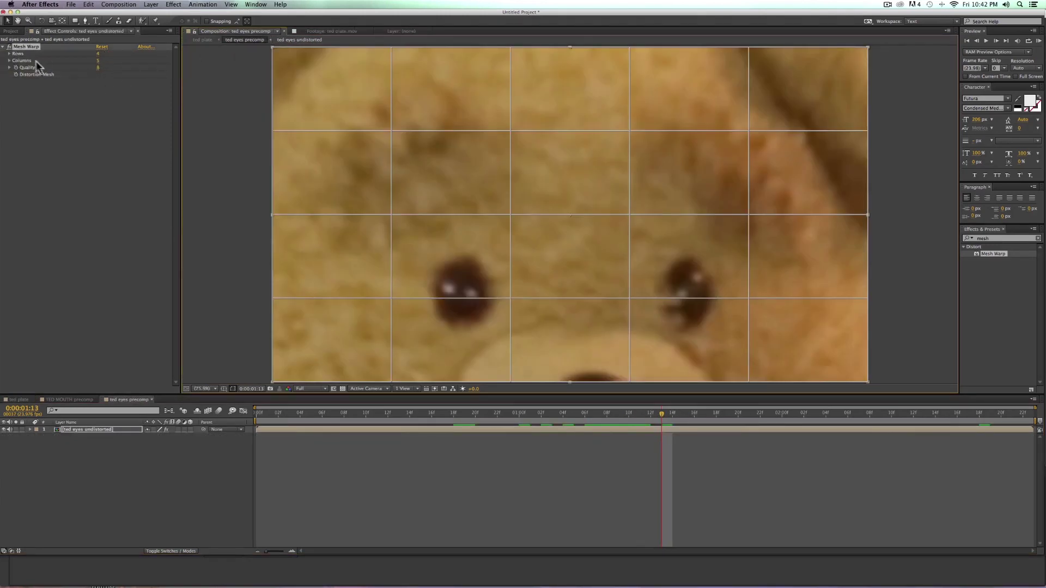
click(16, 74)
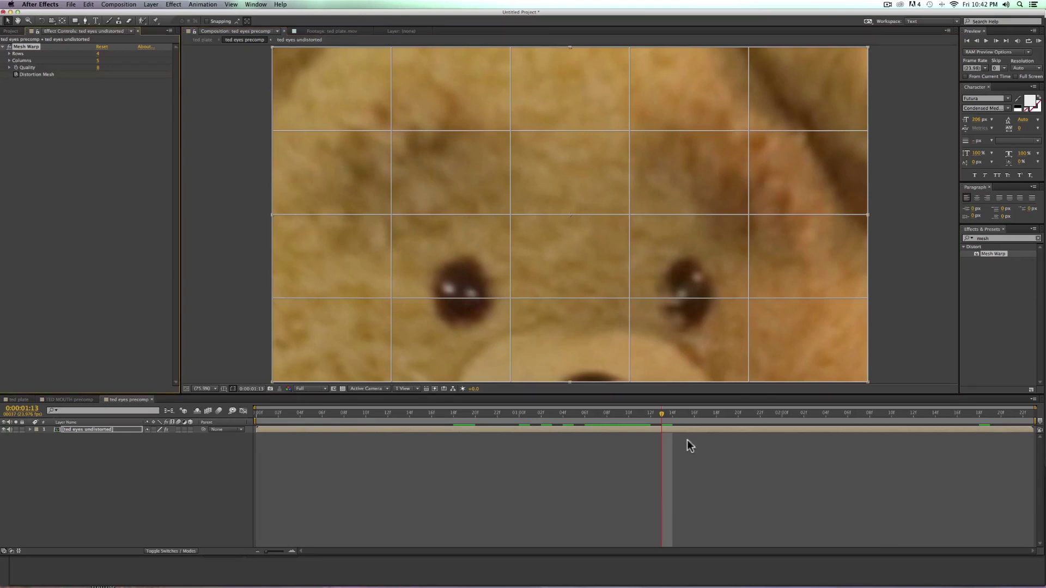
- At 0:00:01:15, lift the brow mesh points above the bear's eyes
drag(659, 416, 687, 417)
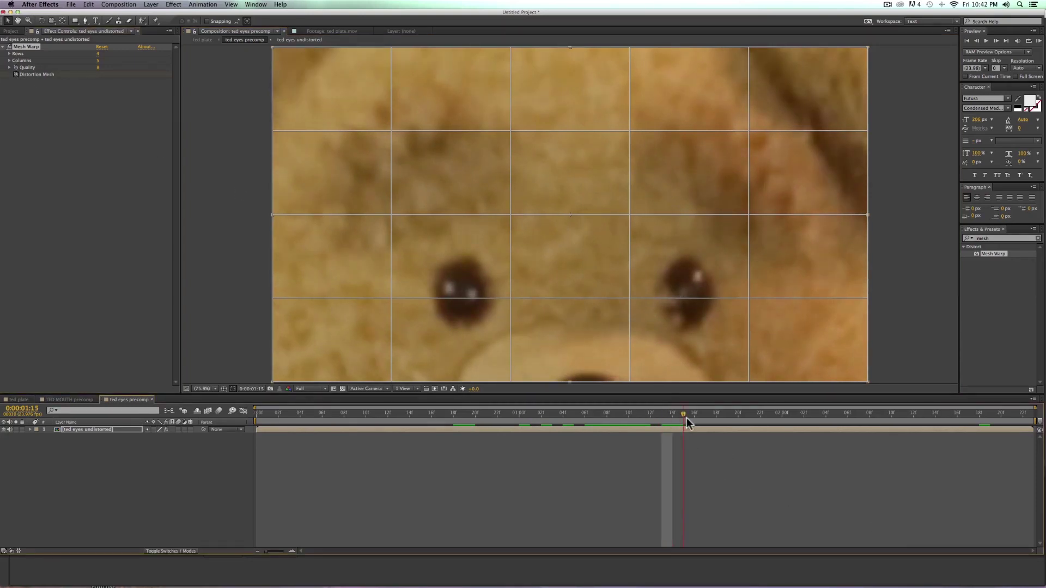
click(512, 132)
click(510, 131)
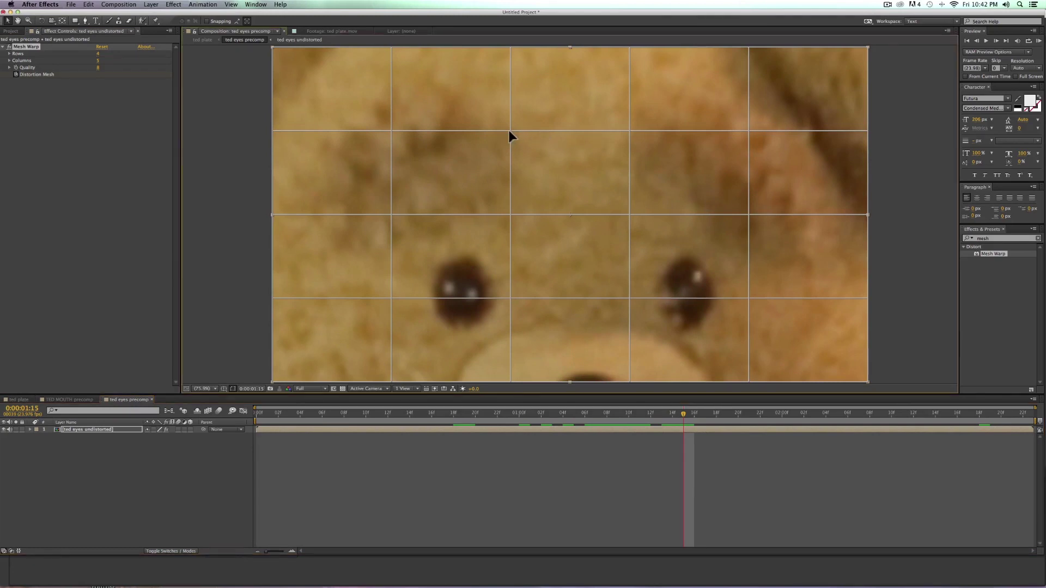
key(shift)
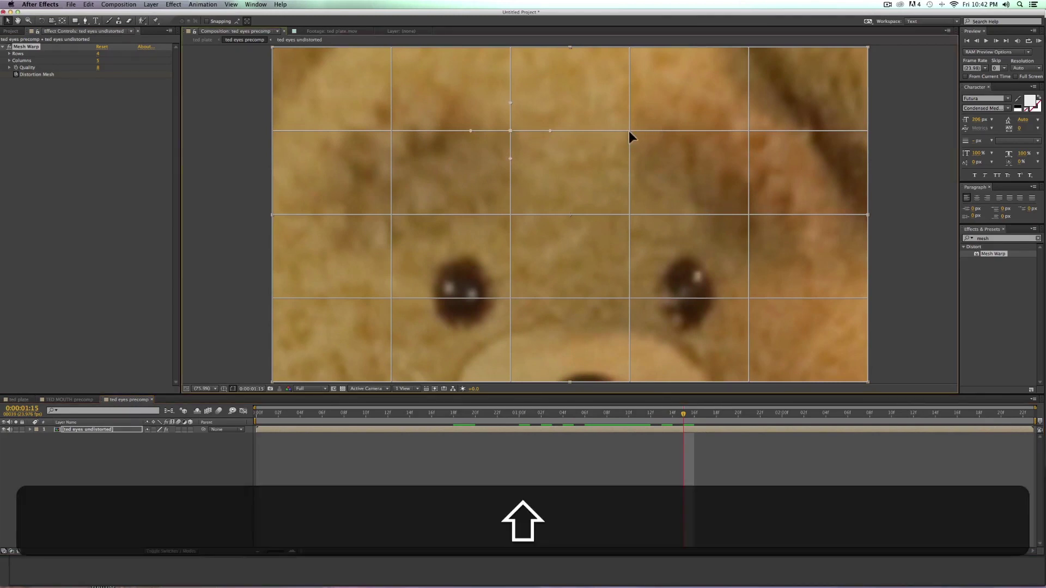
drag(629, 131, 629, 104)
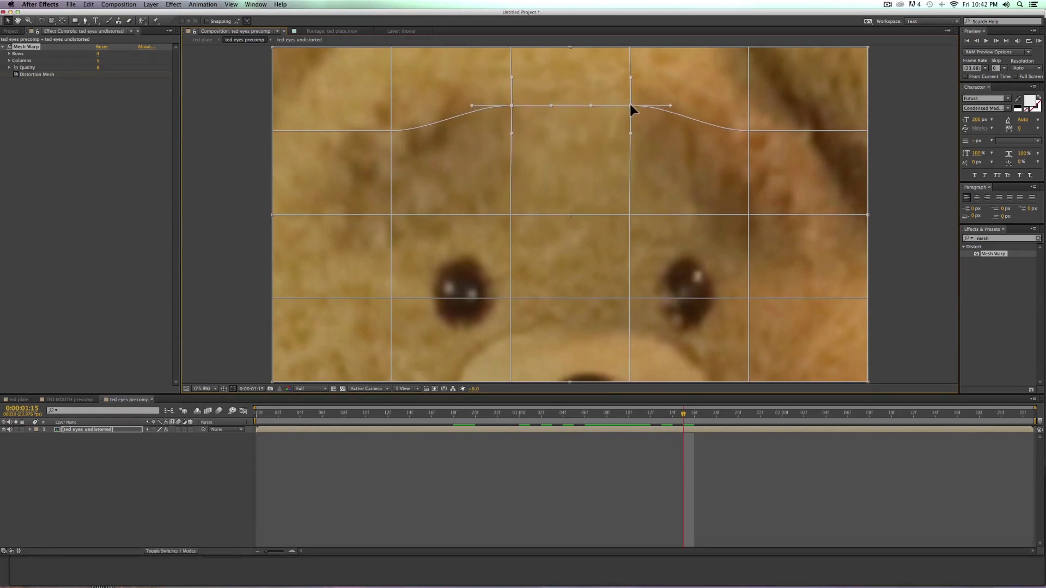
click(657, 153)
drag(511, 103, 529, 100)
- Pull the right brow point inward and reshape the mesh points on the right side
click(631, 104)
drag(620, 102, 611, 100)
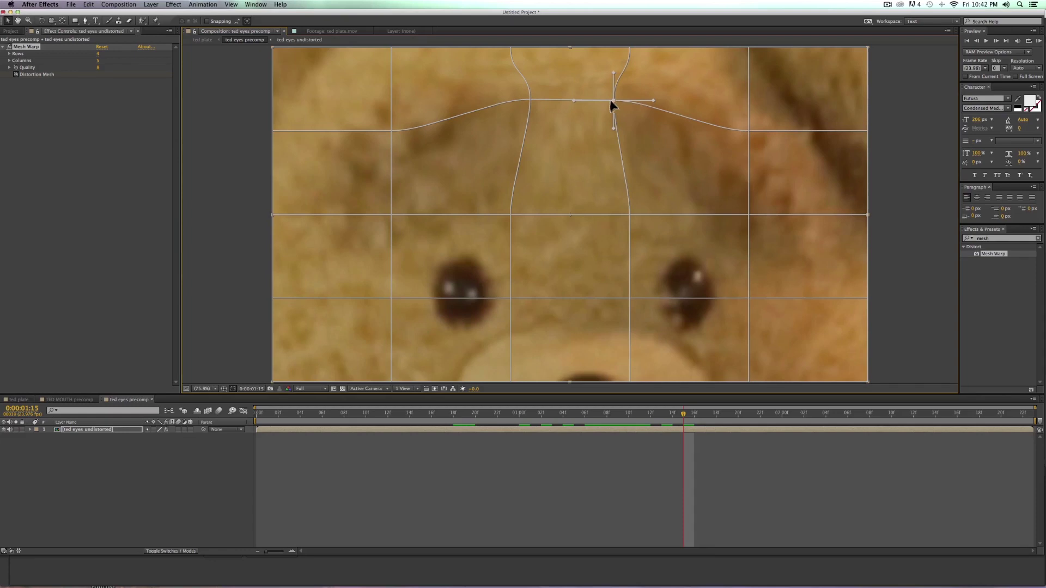
click(748, 131)
drag(748, 131, 722, 135)
click(749, 216)
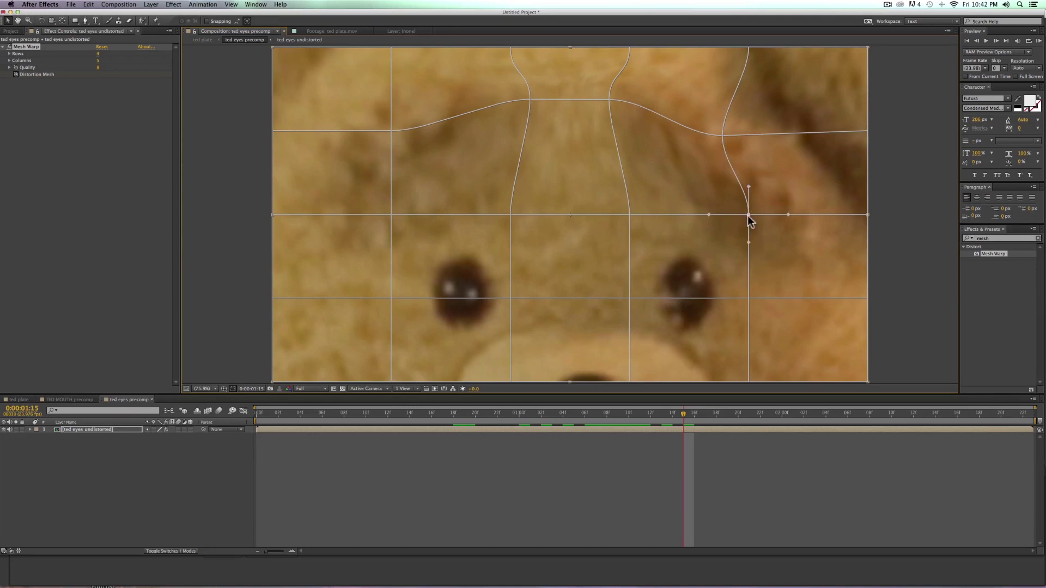
key(super+z)
drag(749, 216, 749, 205)
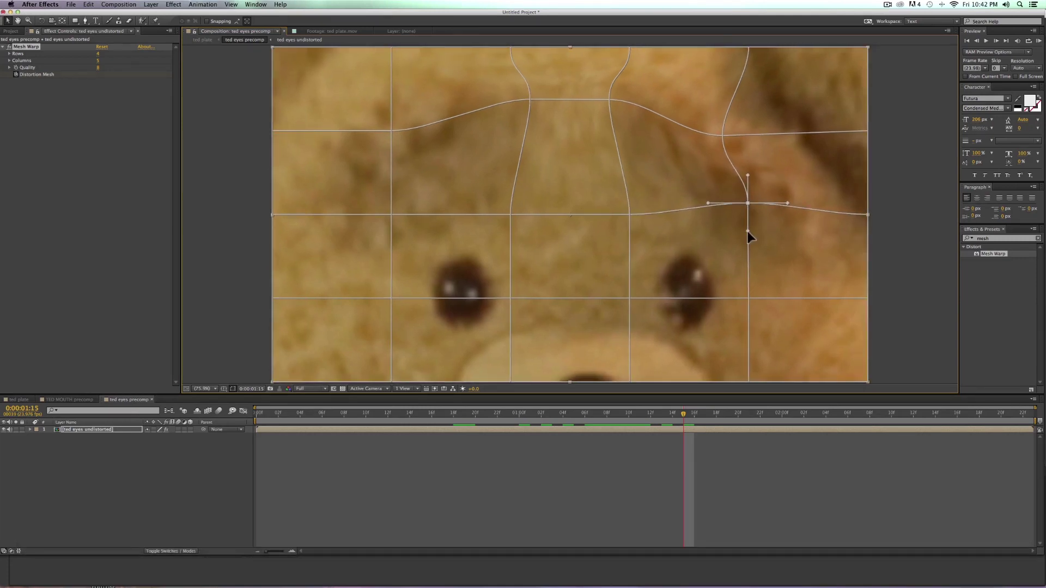
- Adjust the upper-left and left-eye mesh points, undoing an unwanted move
click(392, 132)
drag(391, 131, 409, 147)
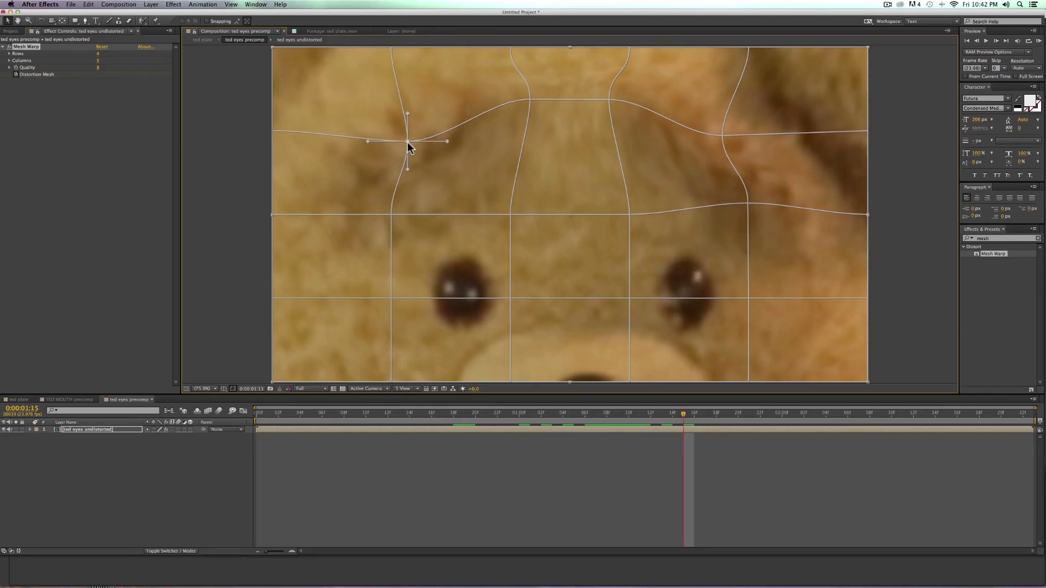
click(389, 214)
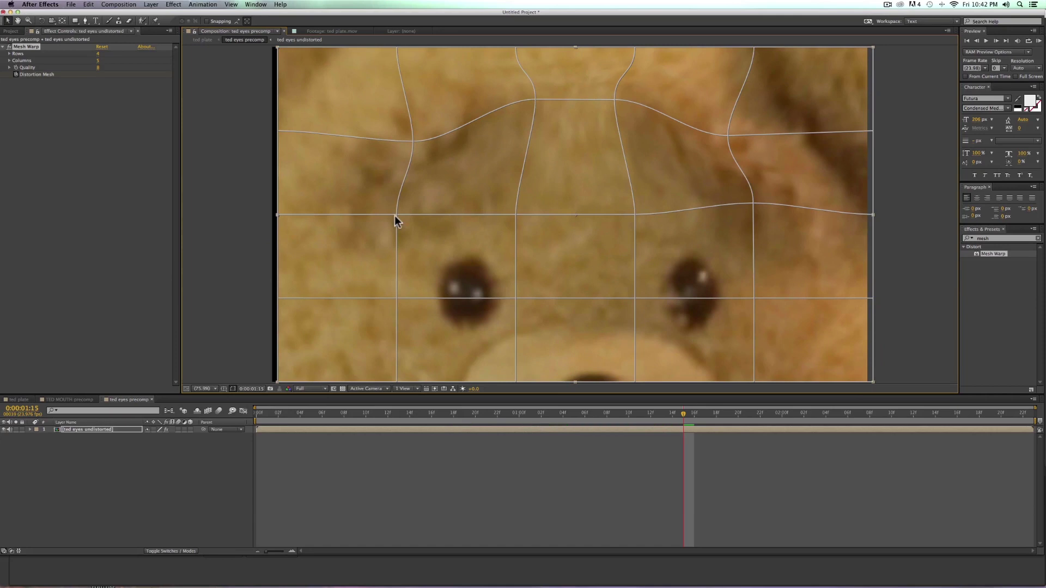
key(super+z)
click(392, 215)
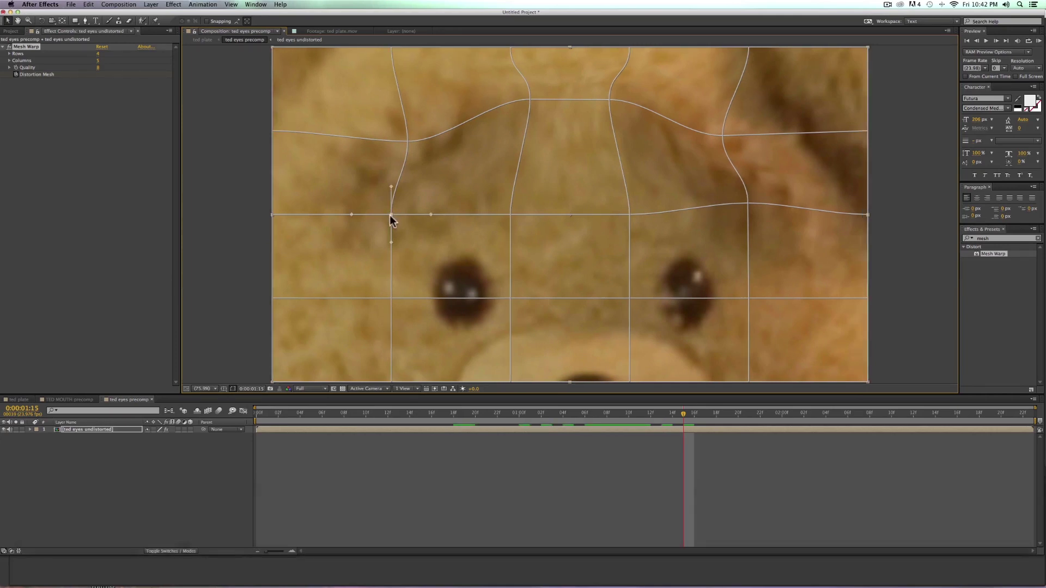
drag(400, 214, 401, 214)
- Rotate Bezier tangents at the points between and above the eyes to curve the grid
click(511, 213)
drag(509, 185, 515, 189)
click(630, 215)
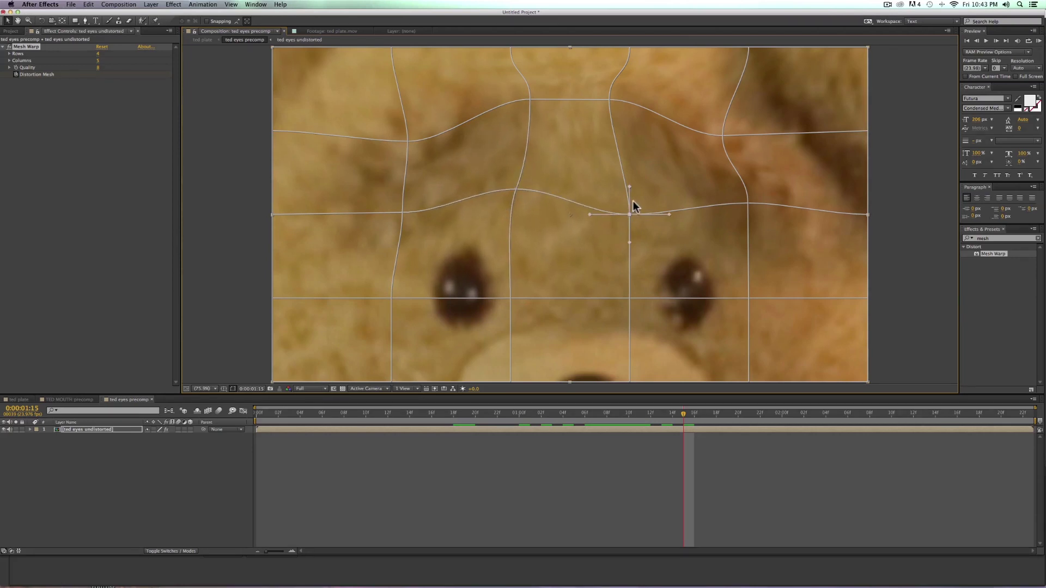
mouse_move(630, 186)
mouse_down()
mouse_move(620, 185)
mouse_move(632, 199)
mouse_move(624, 193)
mouse_up()
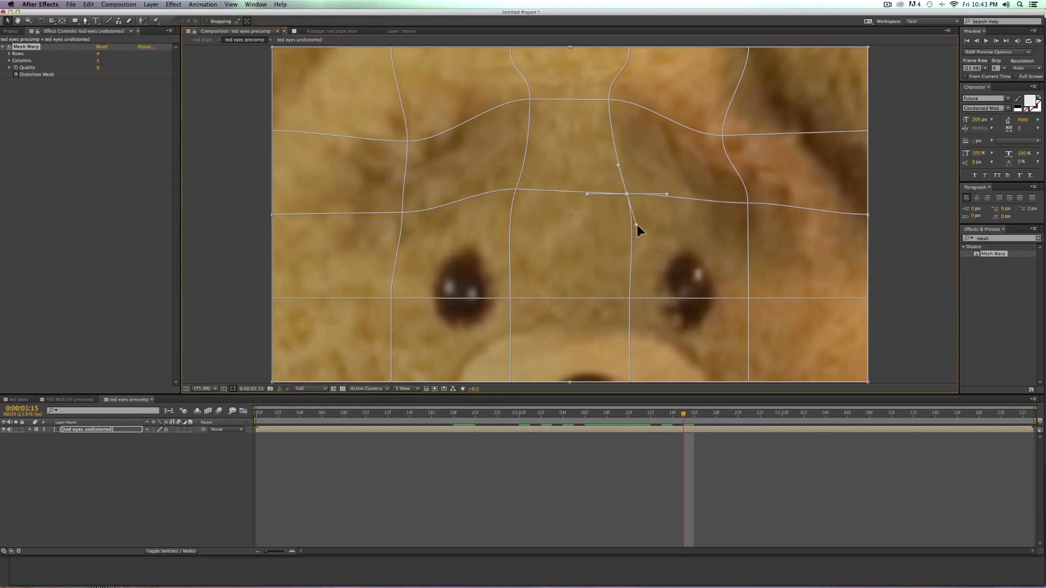
key(super+z)
key(comma)
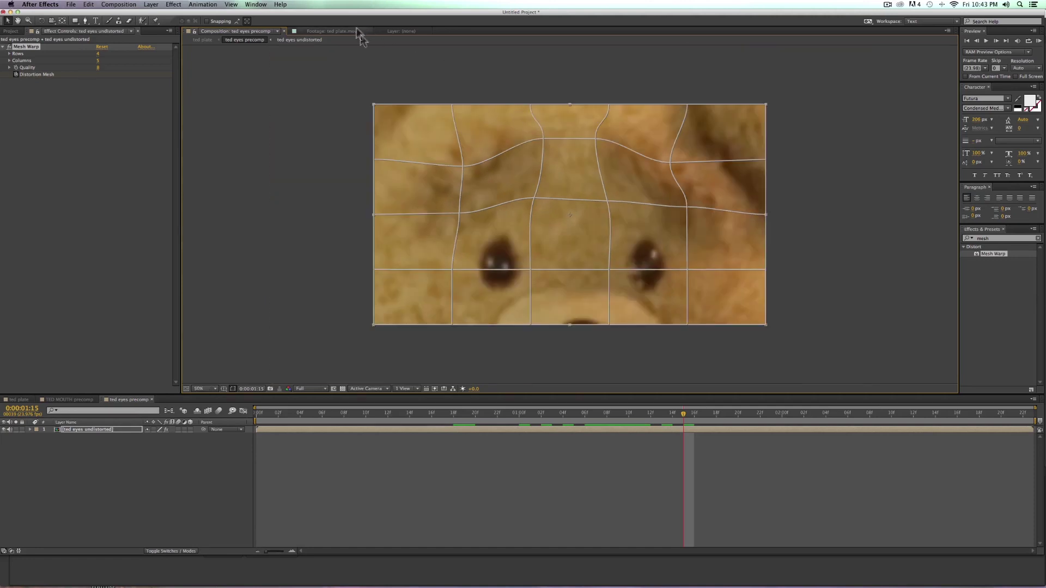
- Fit the full ted plate comp in the viewer and preview it from frame 01:10
click(204, 40)
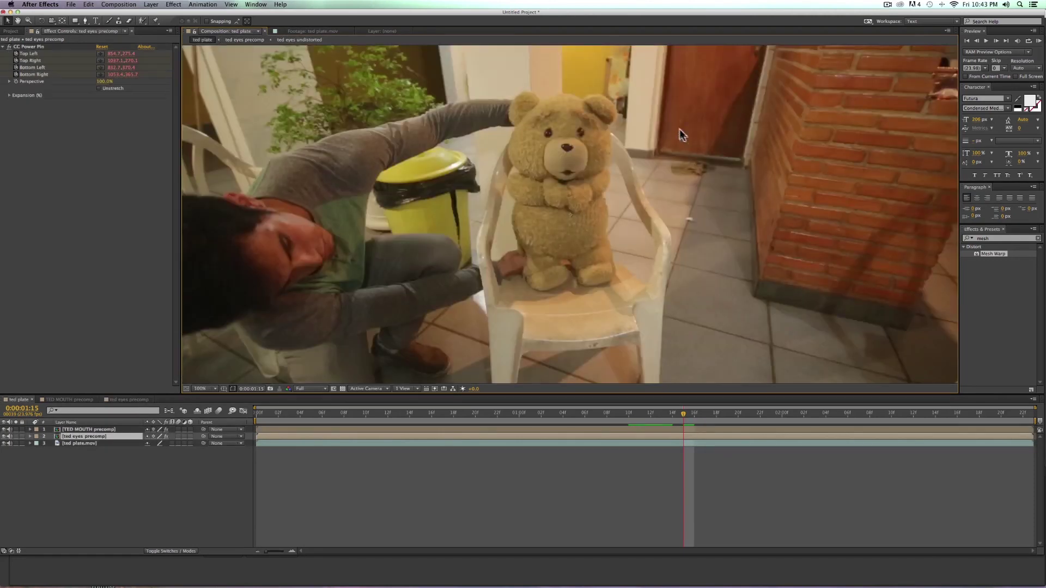
key(comma)
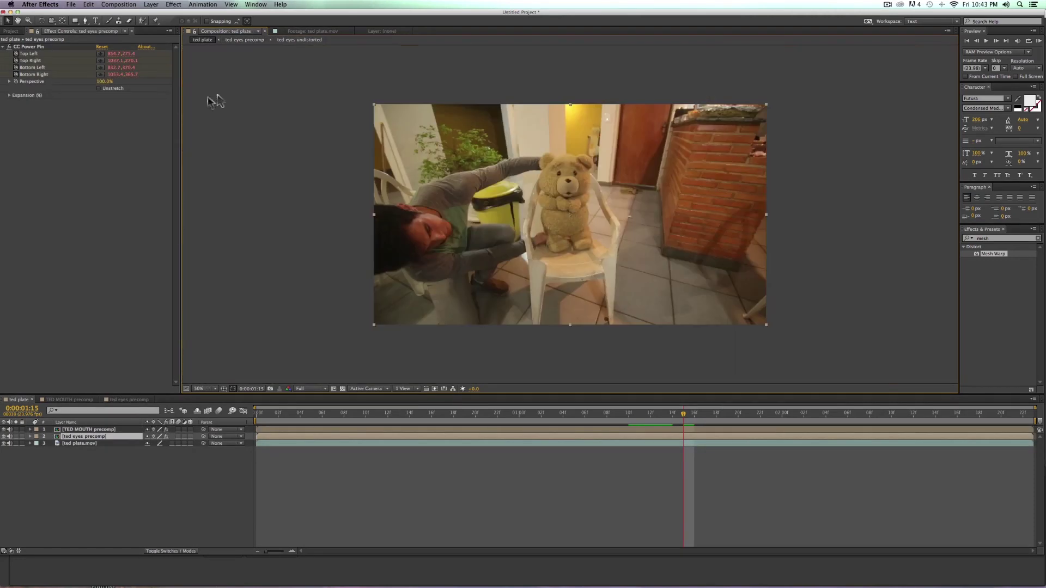
key(shift+slash)
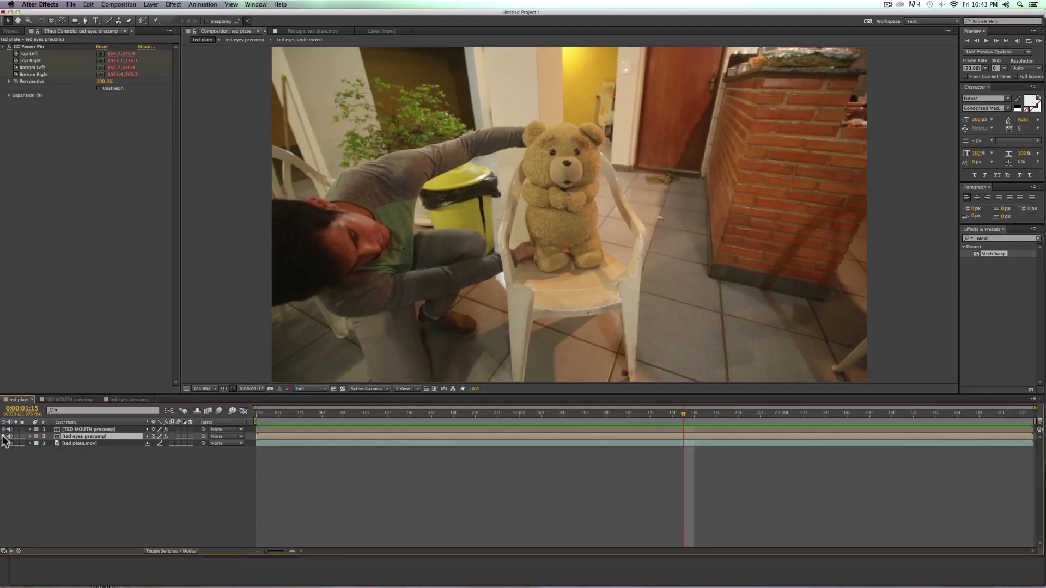
drag(645, 413, 629, 414)
key(space)
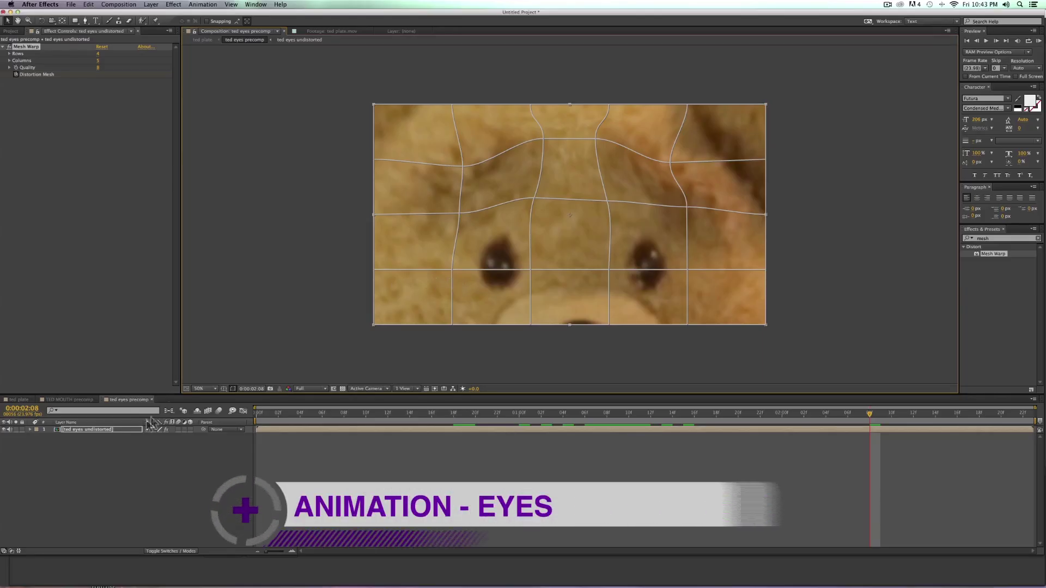
- Duplicate the eye layer and delete Mesh Warp from the copy
click(96, 430)
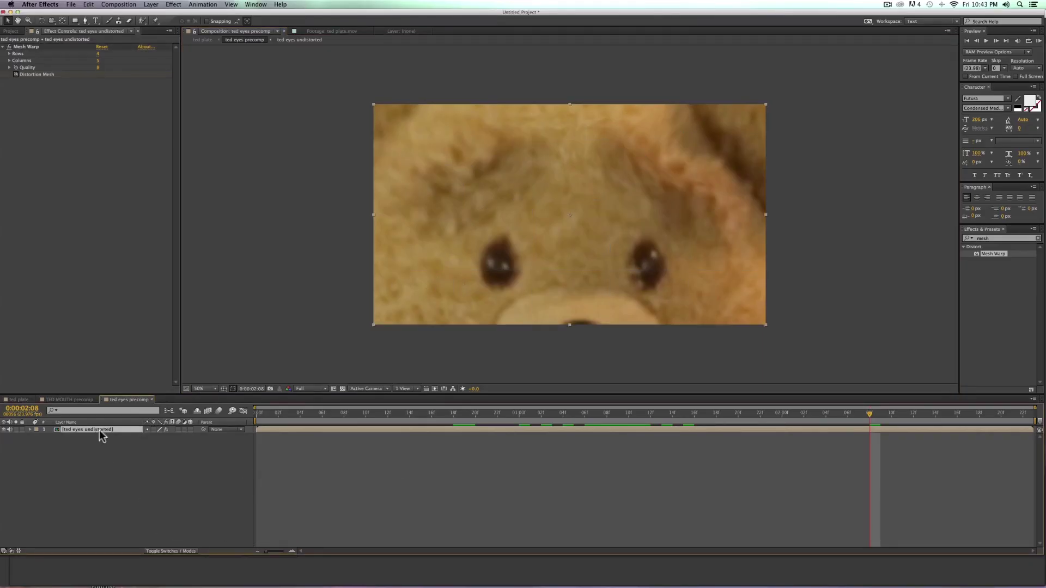
key(super+d)
click(28, 46)
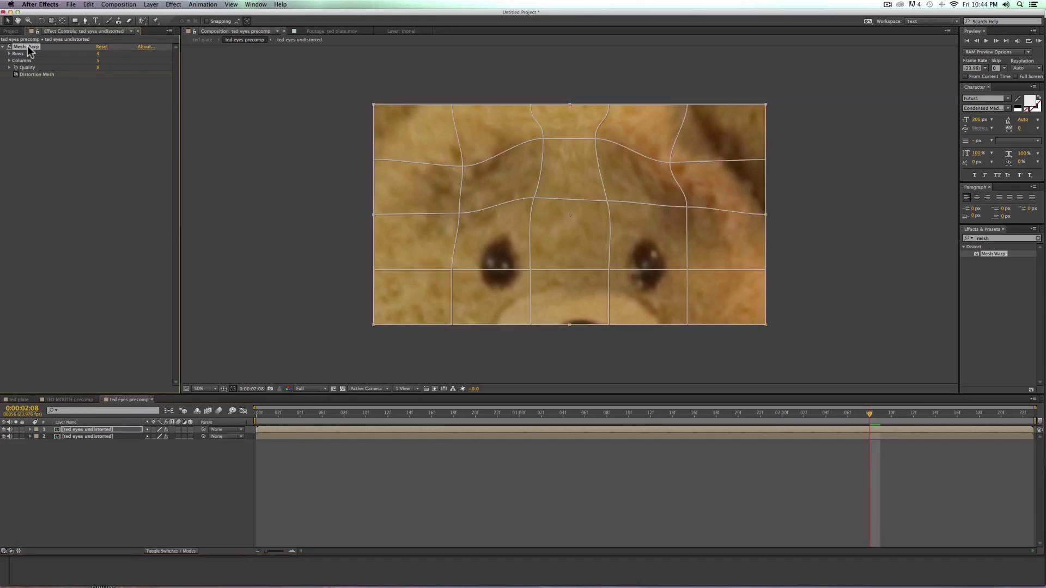
key(BackSpace)
- Draw a circular mask, nudge it onto the left eye, and add an ellipse mask across it
key(q)
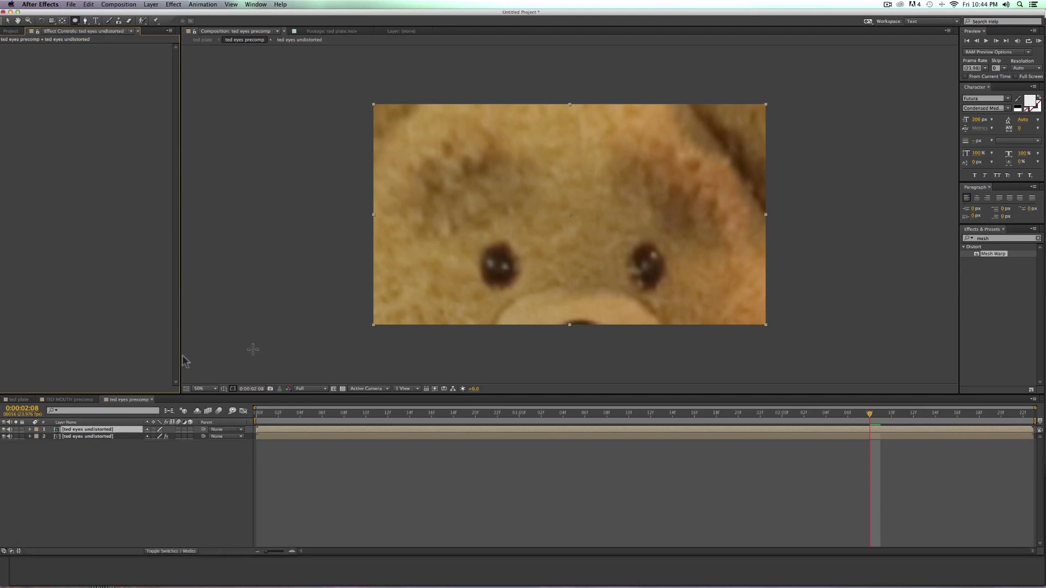
click(523, 233)
drag(557, 262, 554, 283)
key(shift+v)
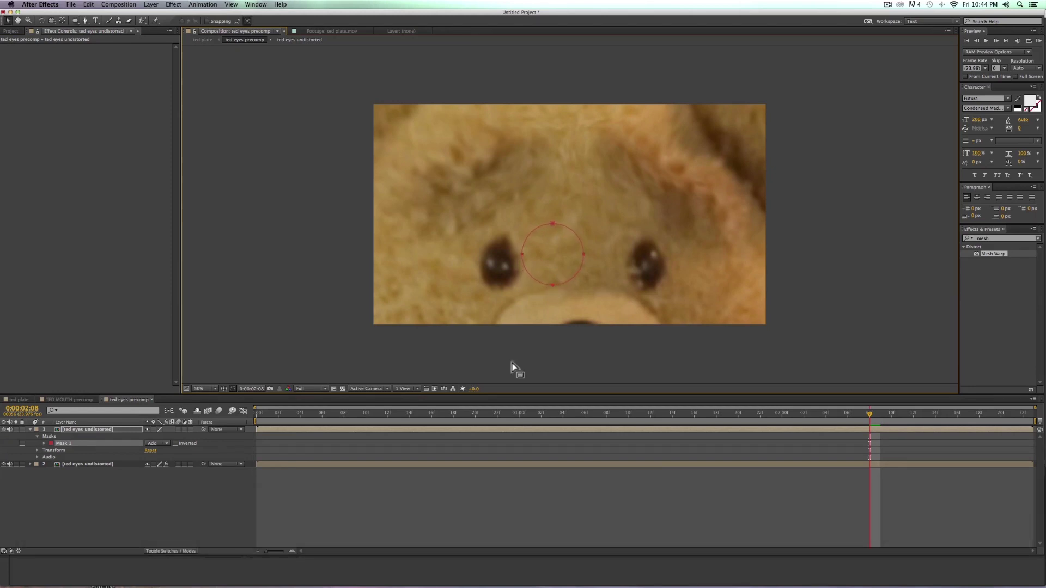
click(104, 429)
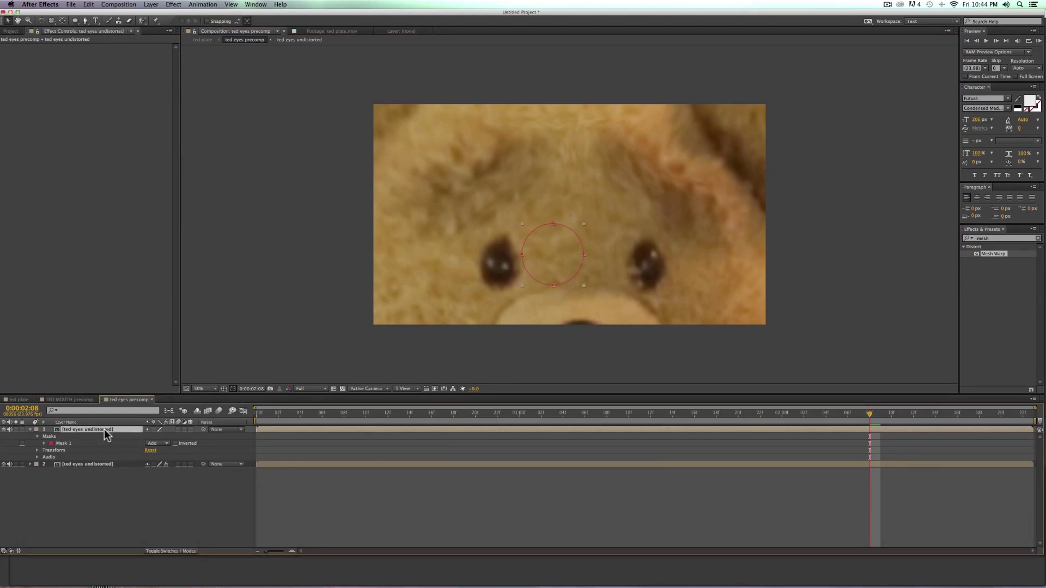
key(shift+Left)
key(shift+Left)
key(shift+Left)
key(shift+Left)
key(shift+Left)
key(shift+Left)
key(shift+Left)
key(shift+Left)
key(shift+Down)
key(shift+Left)
key(shift+Left)
key(shift+Left)
key(shift+Down)
key(shift+Down)
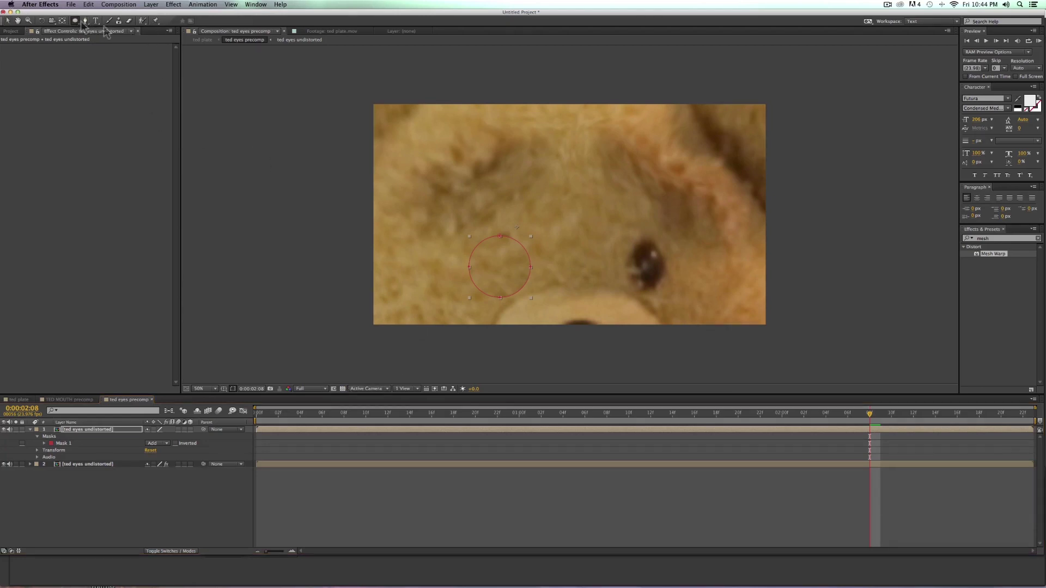
drag(454, 256, 555, 276)
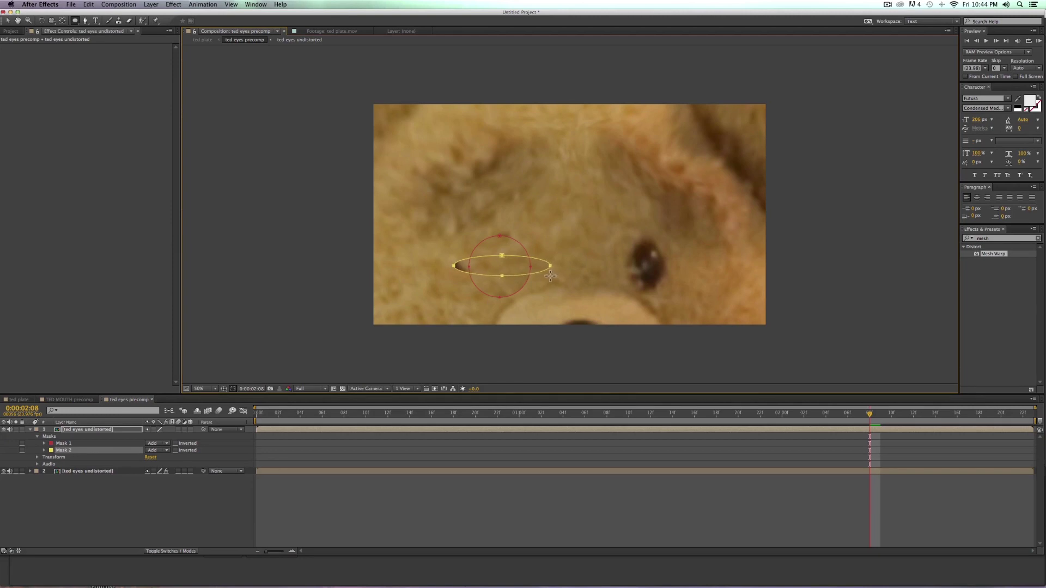
- Set Mask 2's mode to Subtract so the ellipse cuts into the circle
click(164, 451)
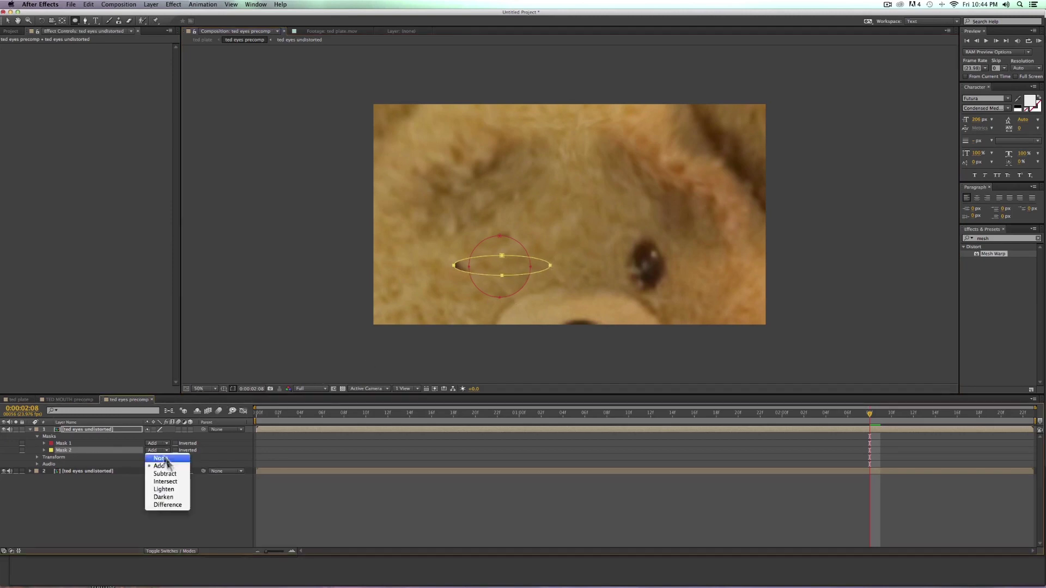
click(172, 475)
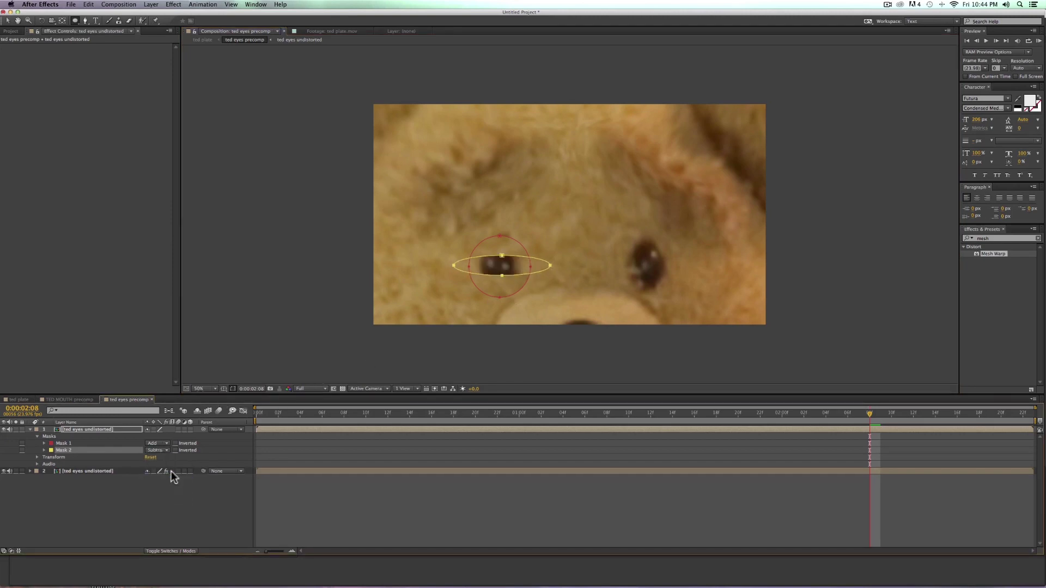
click(179, 512)
- Feather Mask 1 to 45 px, increase Mask 2's feather, and set its expansion to -33
click(57, 430)
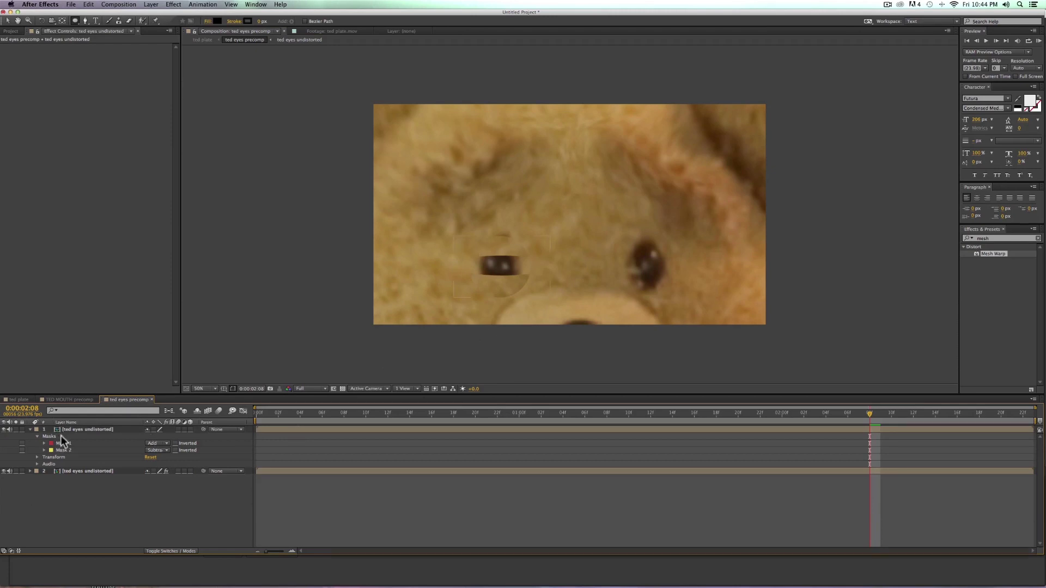
click(63, 443)
click(45, 444)
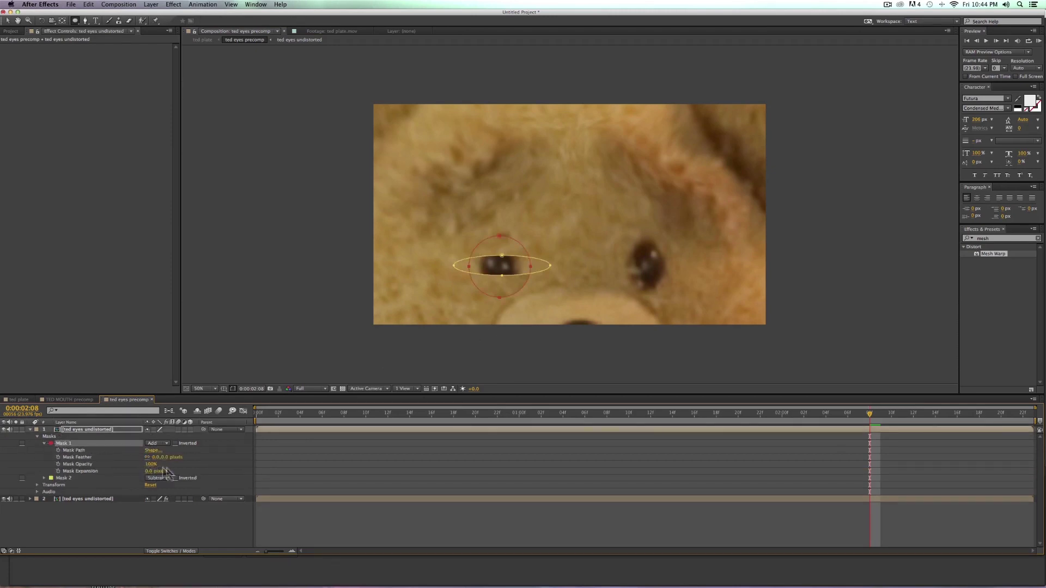
drag(157, 458, 174, 457)
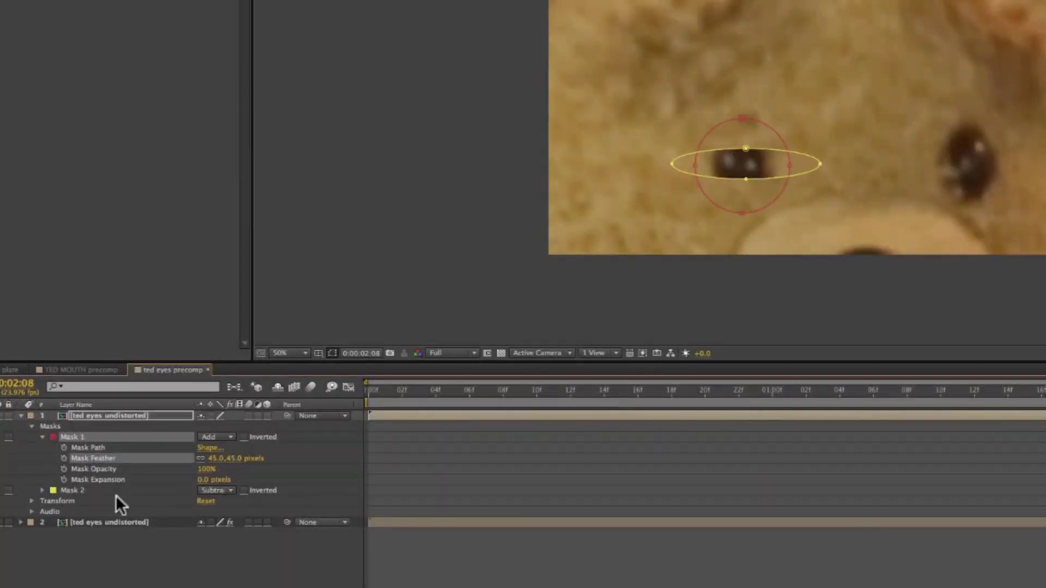
click(43, 490)
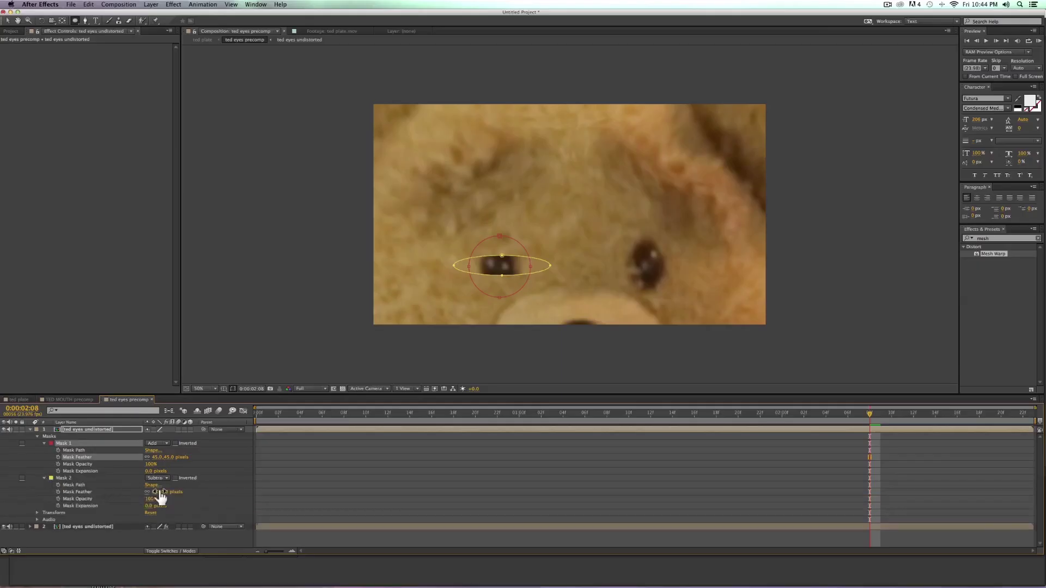
drag(160, 491, 161, 491)
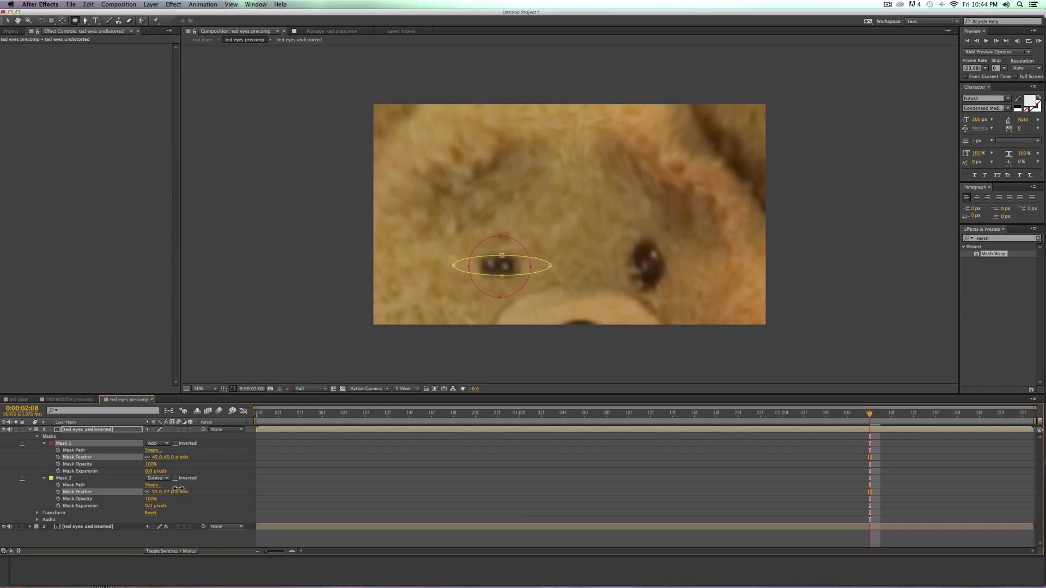
click(135, 538)
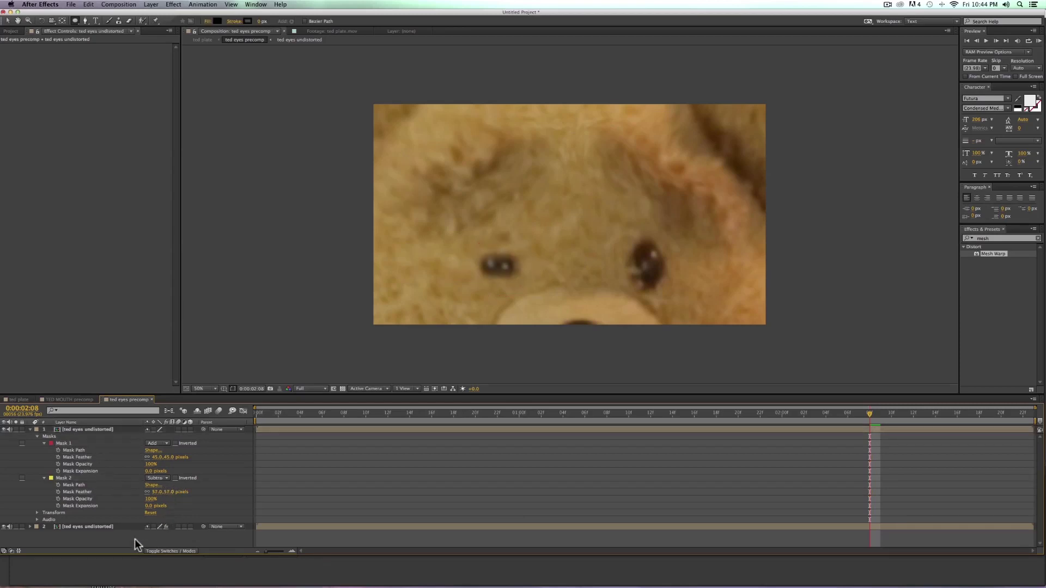
mouse_move(149, 506)
mouse_down()
mouse_move(132, 506)
mouse_move(160, 500)
mouse_move(134, 504)
mouse_up()
- Lower Mask 2's feather to 31 px and raise its expansion to open the eyelid
click(134, 503)
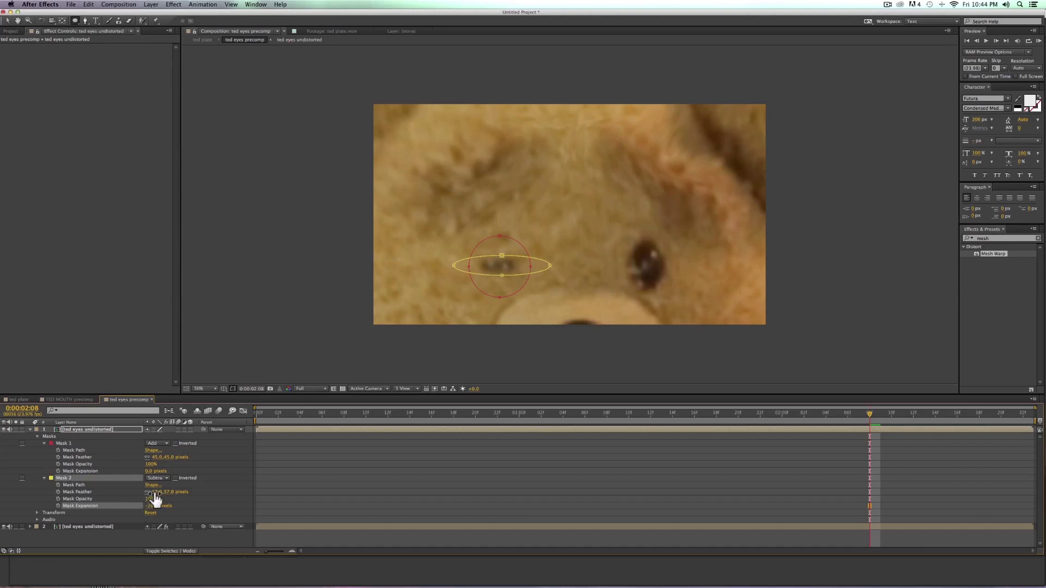
drag(155, 492, 150, 492)
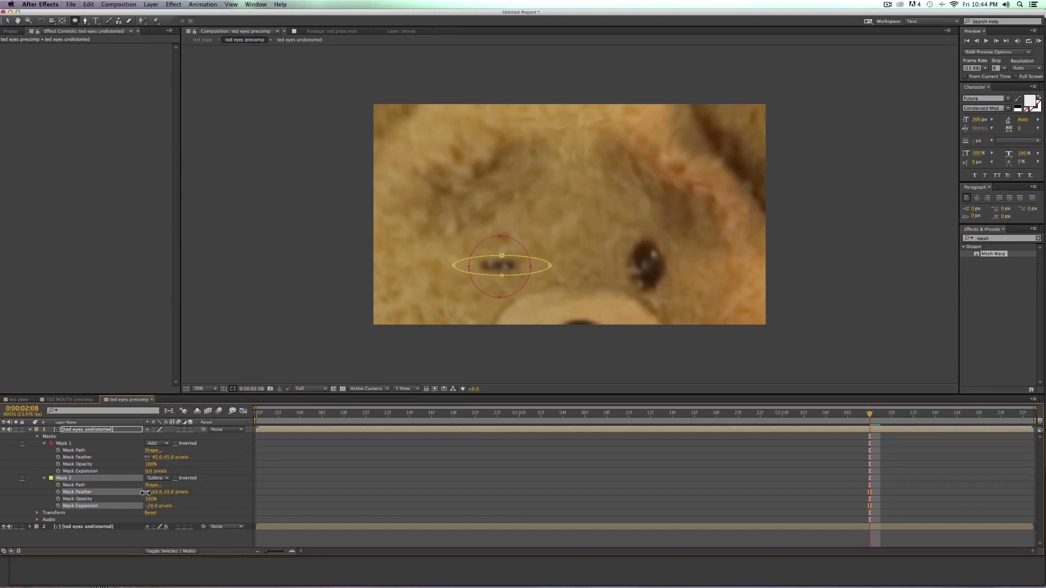
click(132, 538)
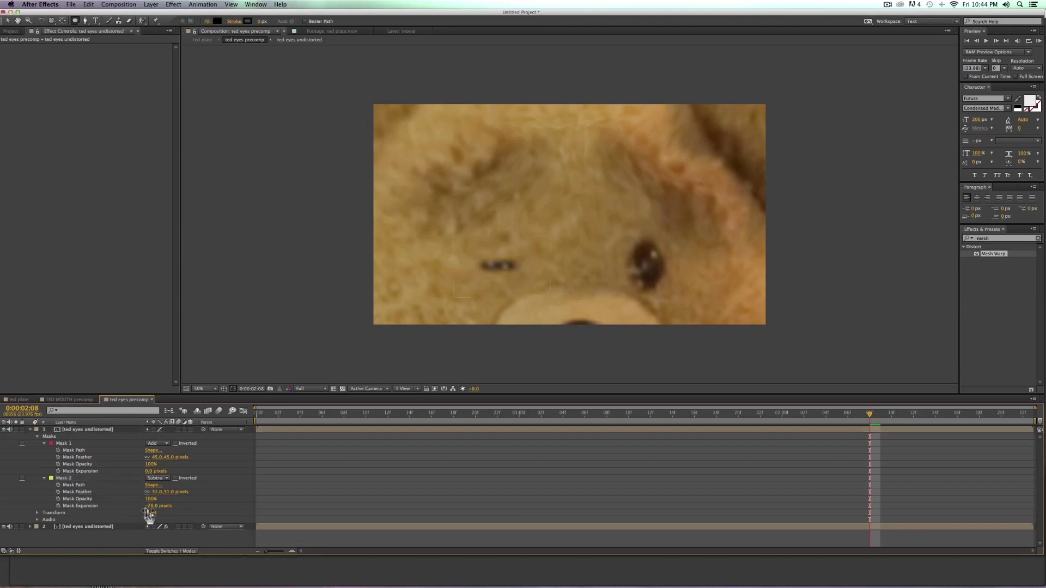
mouse_move(147, 506)
mouse_down()
mouse_move(191, 502)
mouse_move(154, 506)
mouse_move(163, 505)
mouse_up()
- Keyframe Mask 2 Expansion, closing the eyelid at -36 px by 0:00:01:20
drag(784, 415, 665, 420)
click(58, 506)
key(space)
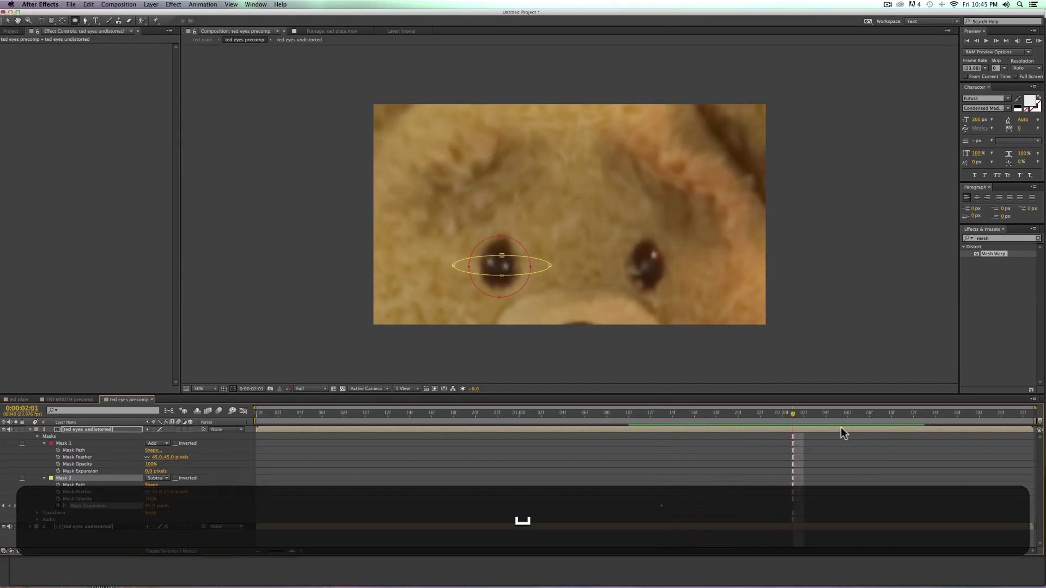
mouse_move(748, 414)
mouse_down()
mouse_move(701, 417)
mouse_move(739, 420)
mouse_up()
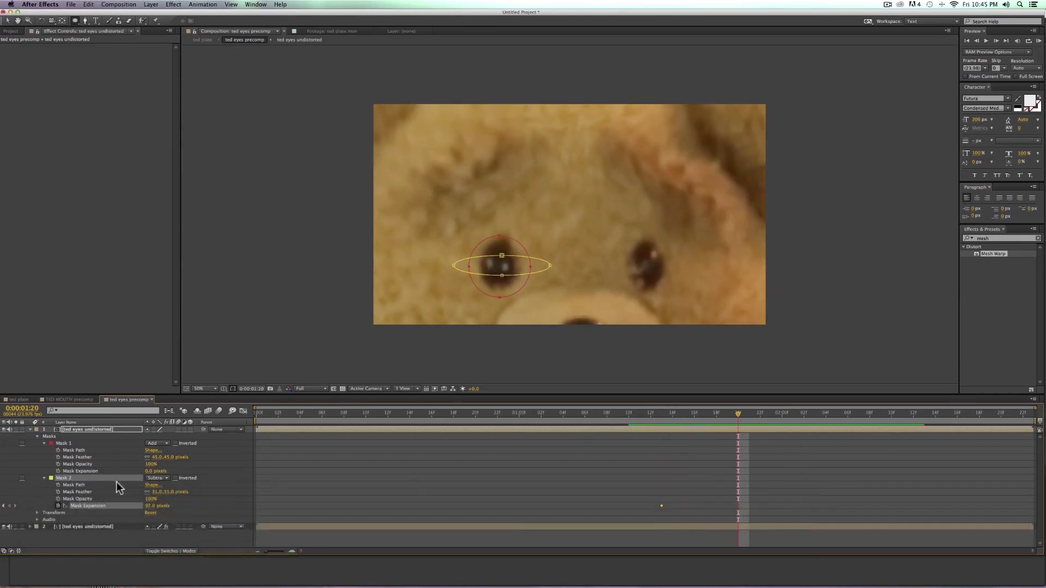
drag(176, 506, 136, 510)
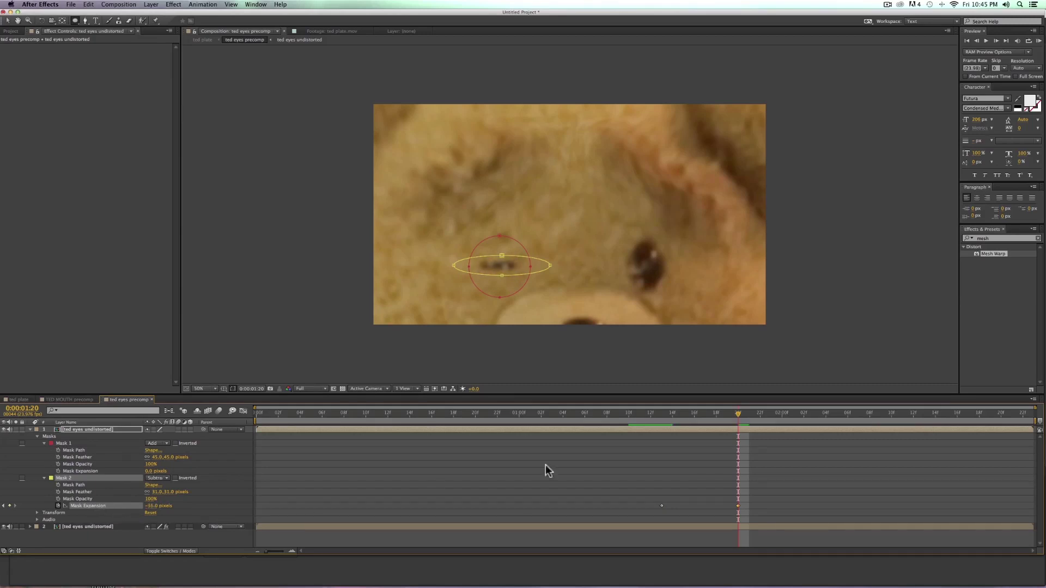
click(76, 430)
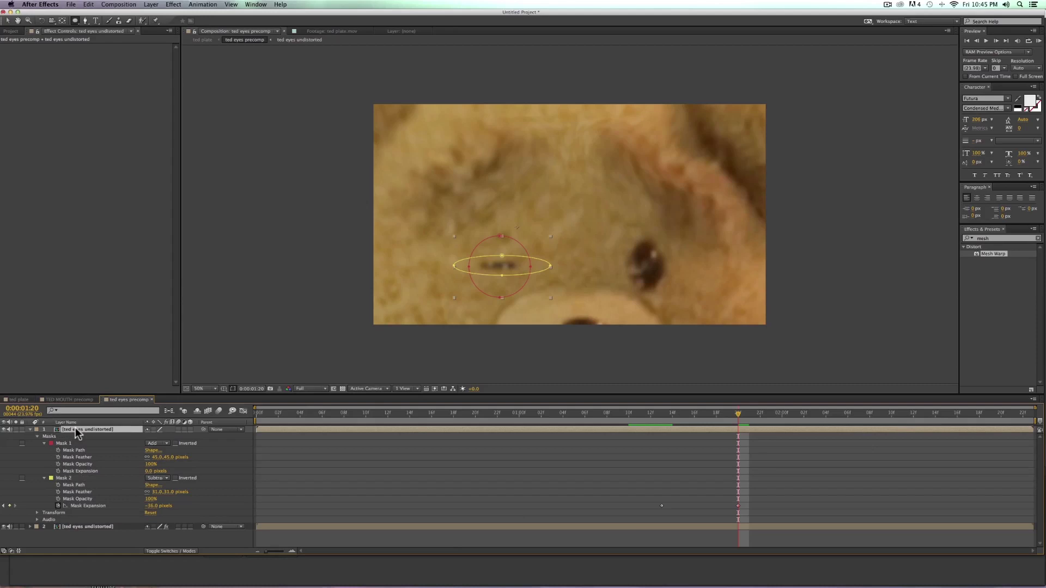
- Duplicate the masked eye layer and drag the copied eyelid patch toward the other eye
key(super)
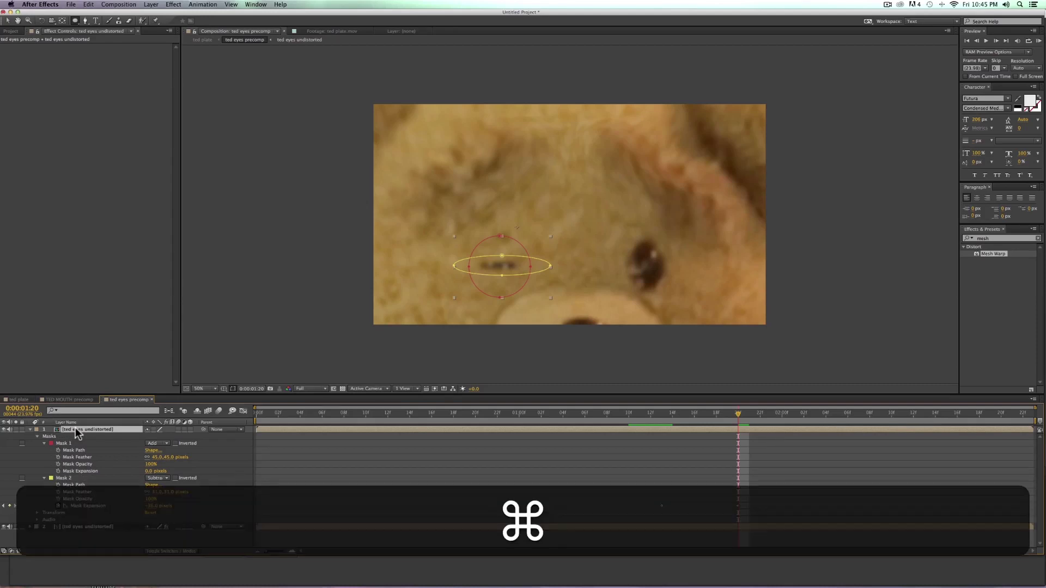
key(super+d)
key(v)
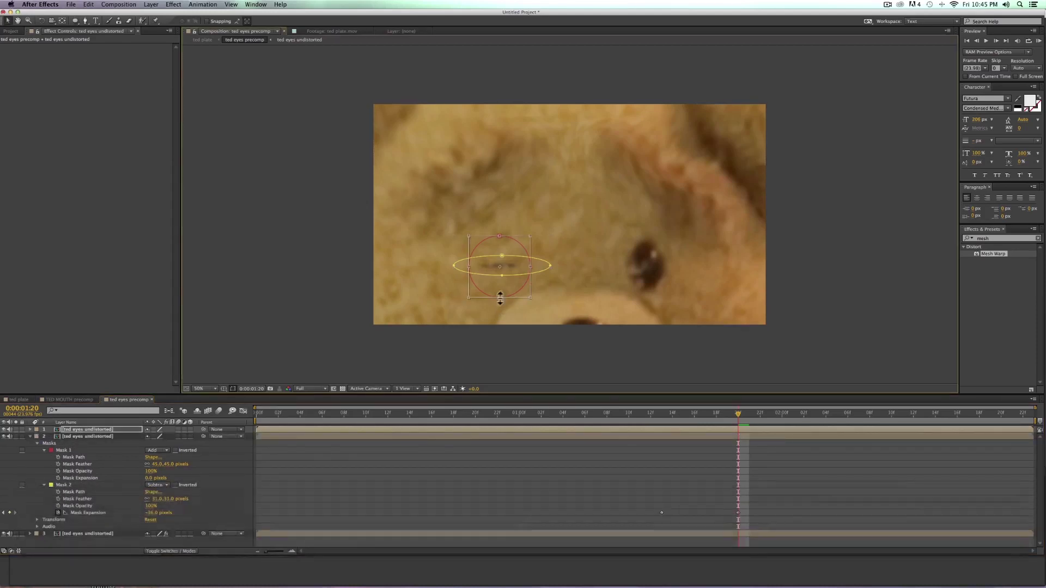
drag(504, 296, 543, 297)
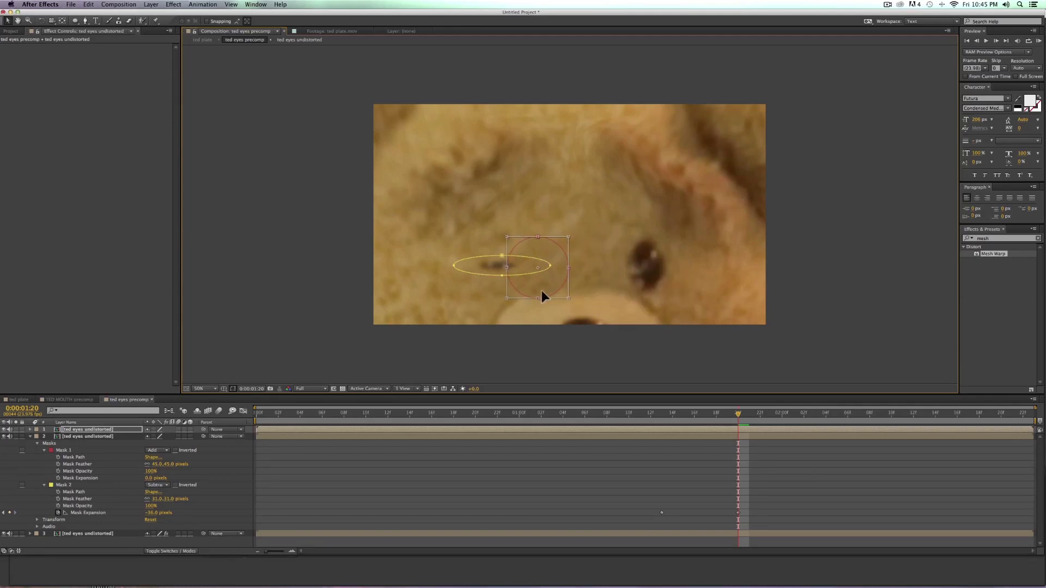
- On layer 1, move the yellow Mask 2 eyelid ellipse onto the red circle
click(83, 492)
click(71, 430)
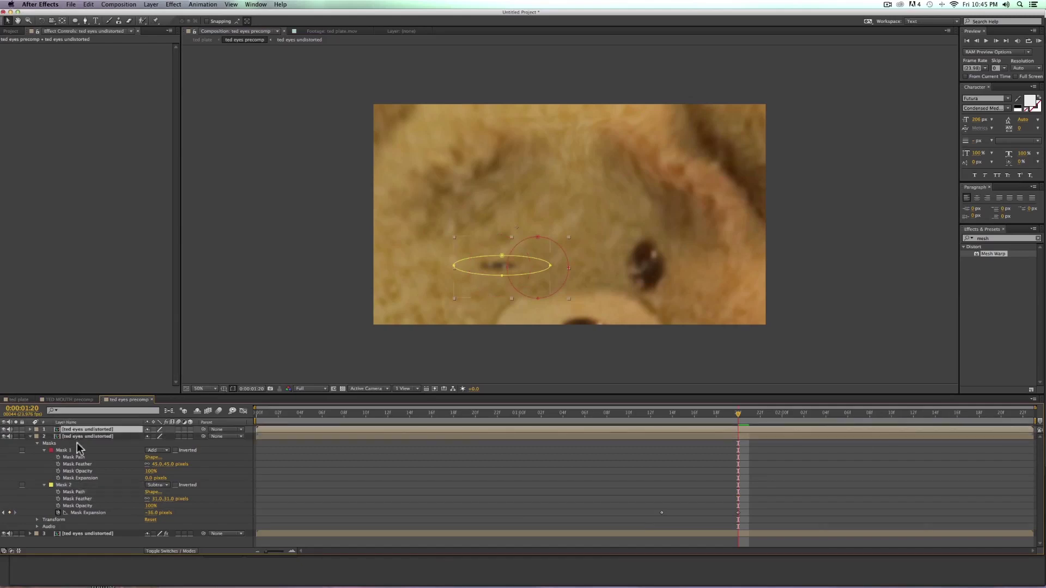
key(m)
double_click(501, 275)
drag(490, 276, 530, 278)
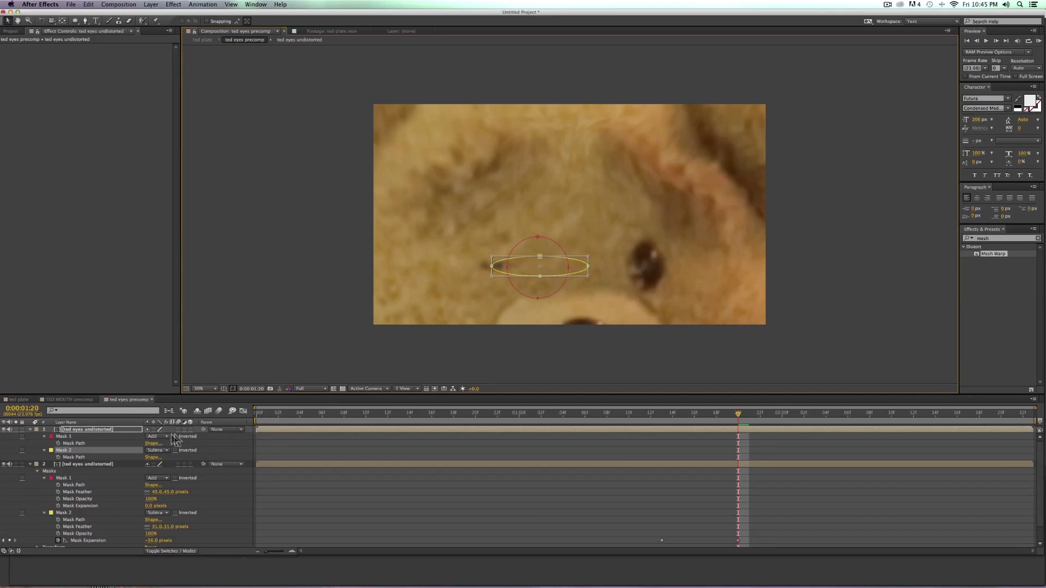
- Move both masks together over the bear's right eye, fine-tune them, and play back
shift+click(109, 437)
double_click(539, 294)
drag(537, 293, 643, 286)
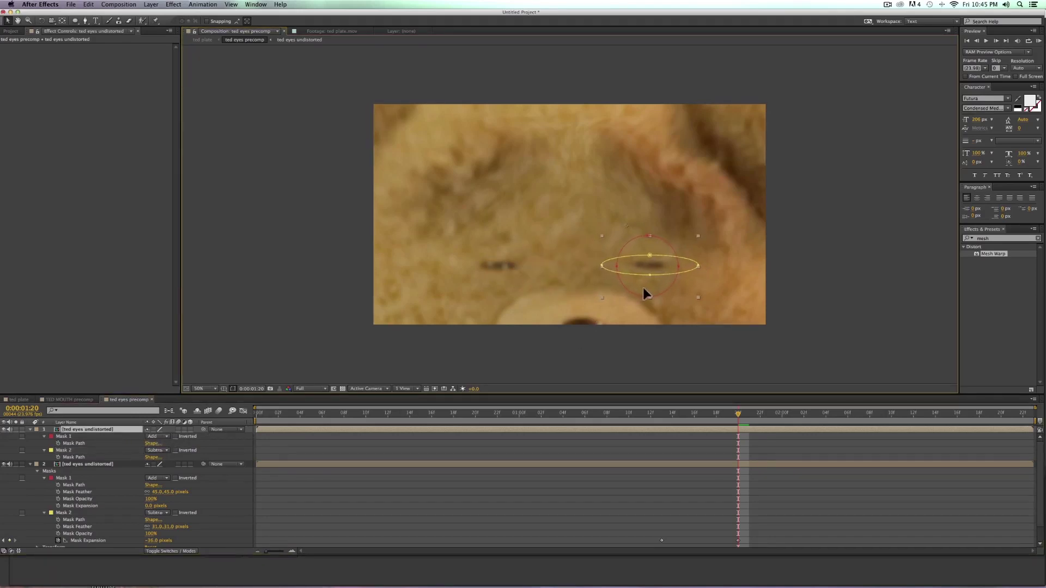
drag(712, 418, 681, 415)
key(space)
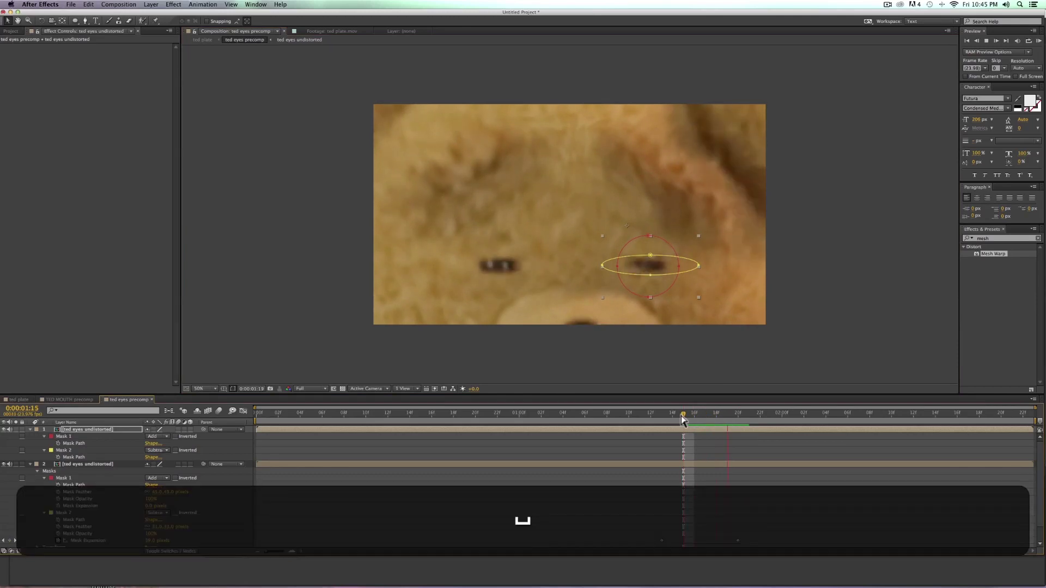
key(space)
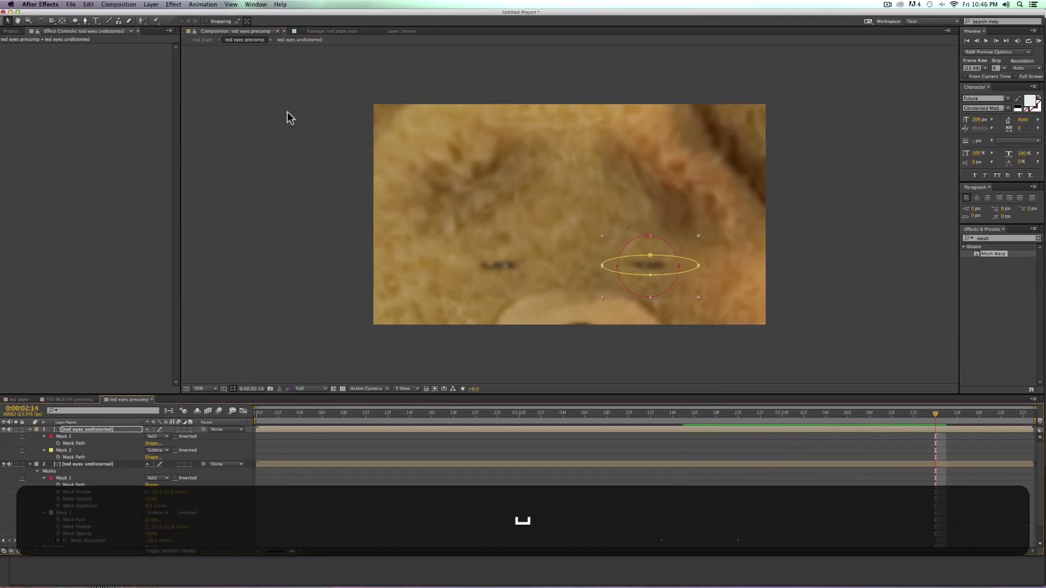
click(203, 40)
drag(807, 413, 655, 416)
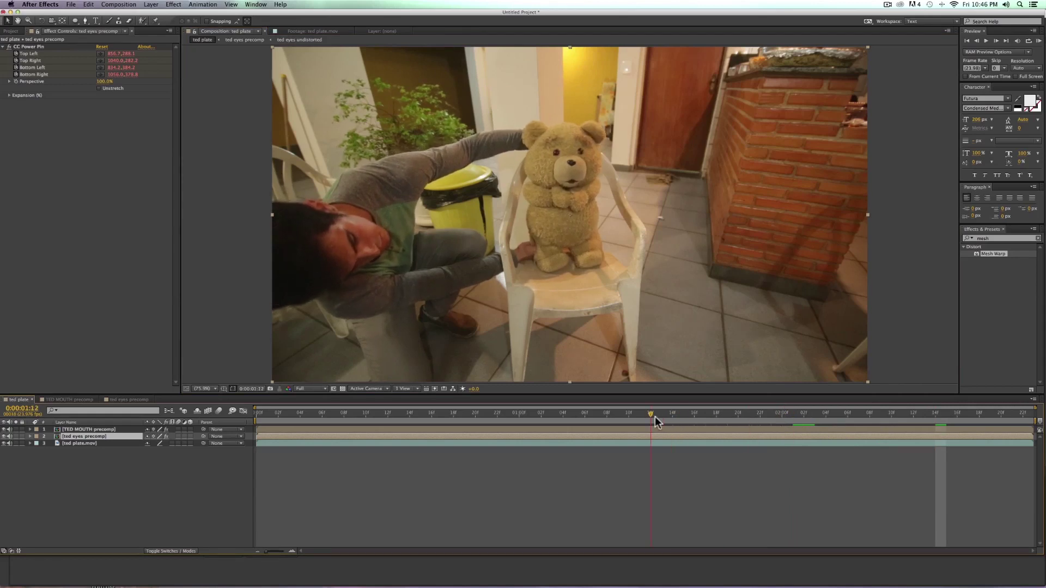
key(space)
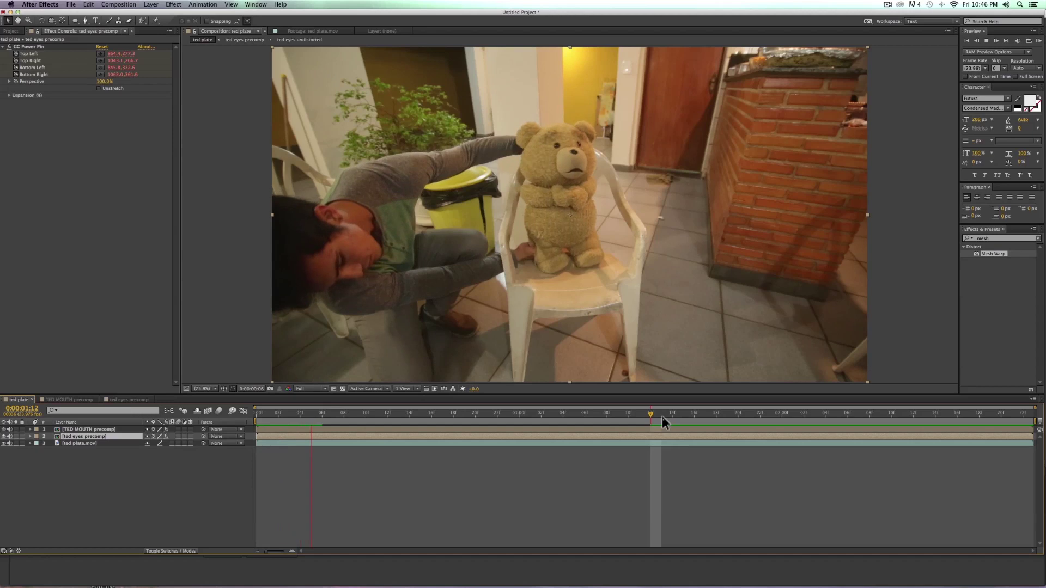
drag(662, 416, 648, 416)
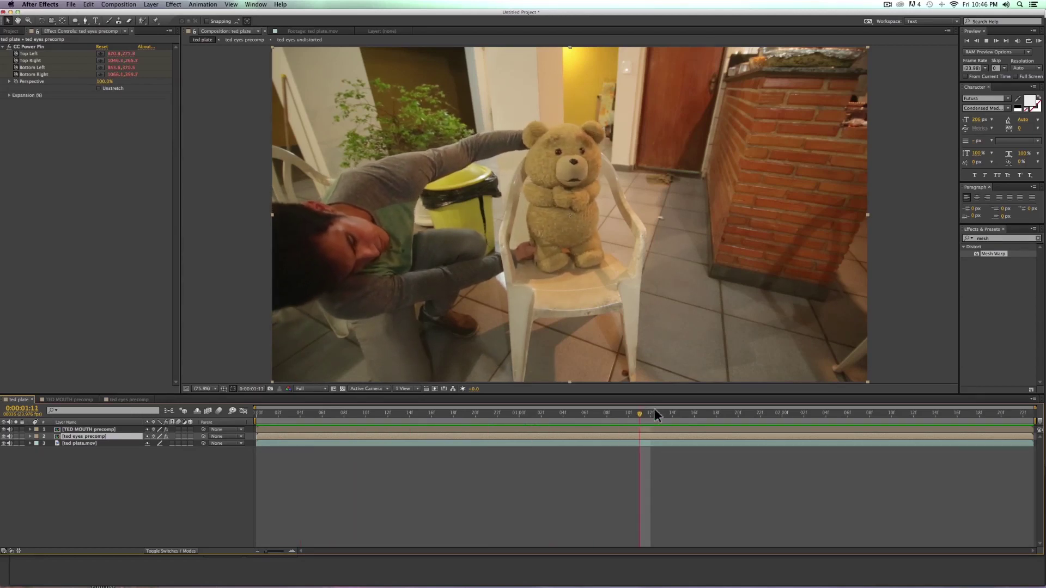
key(space)
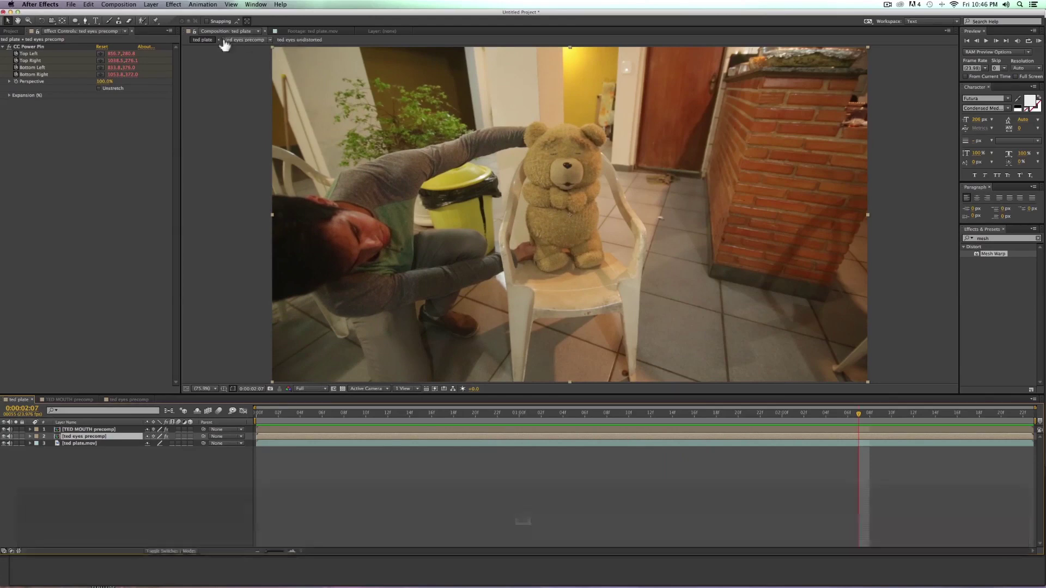
click(245, 40)
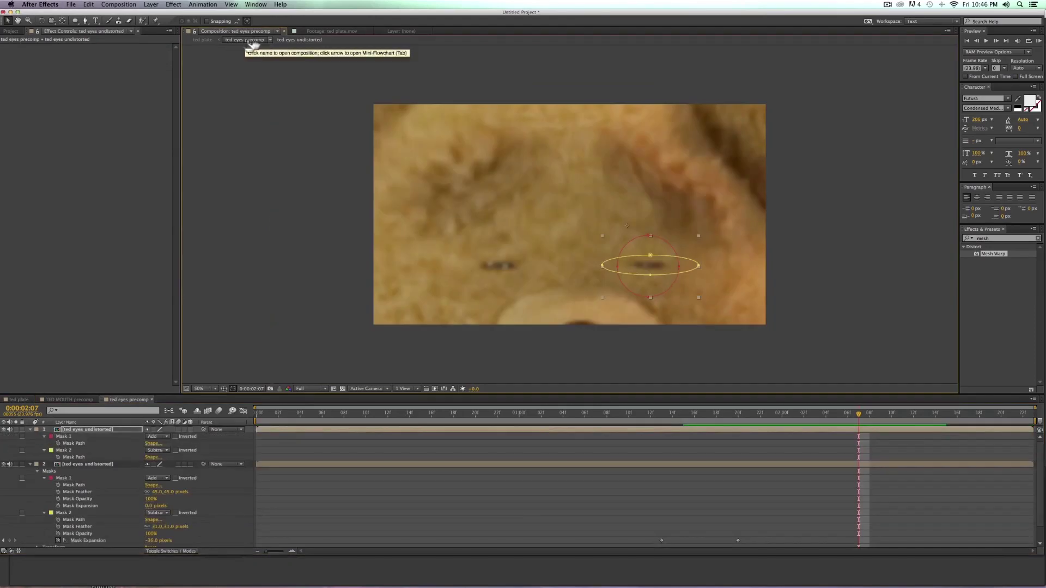
- Pull the bottom points of both eyes' yellow eyelid masks down
click(652, 275)
drag(650, 275, 651, 311)
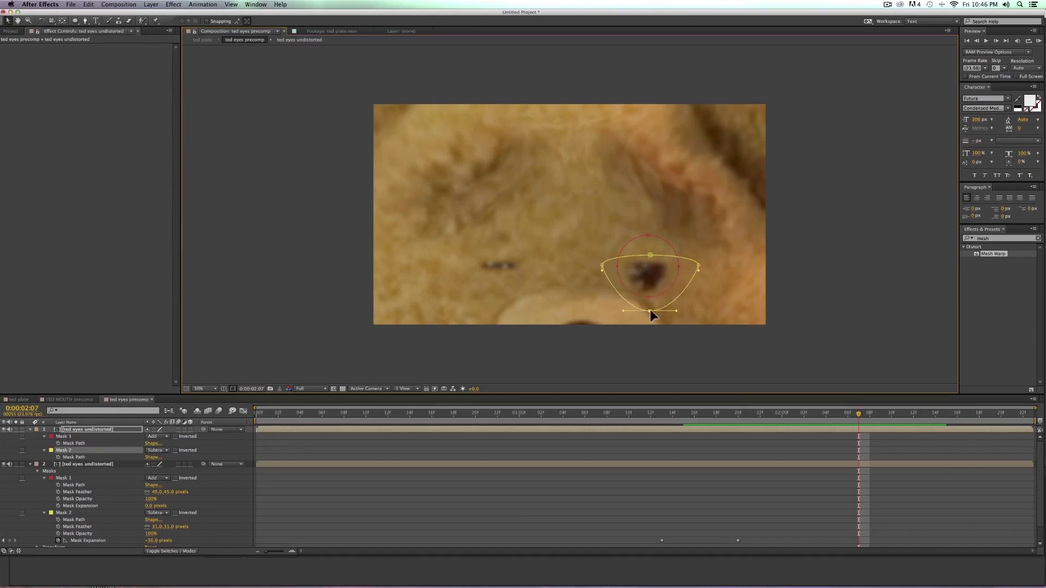
click(74, 514)
click(500, 279)
drag(500, 275, 500, 312)
- Scrub back to 0:00:01:18, preview the blink in the ted plate, then return to ted eyes
drag(793, 421, 717, 420)
click(205, 41)
key(space)
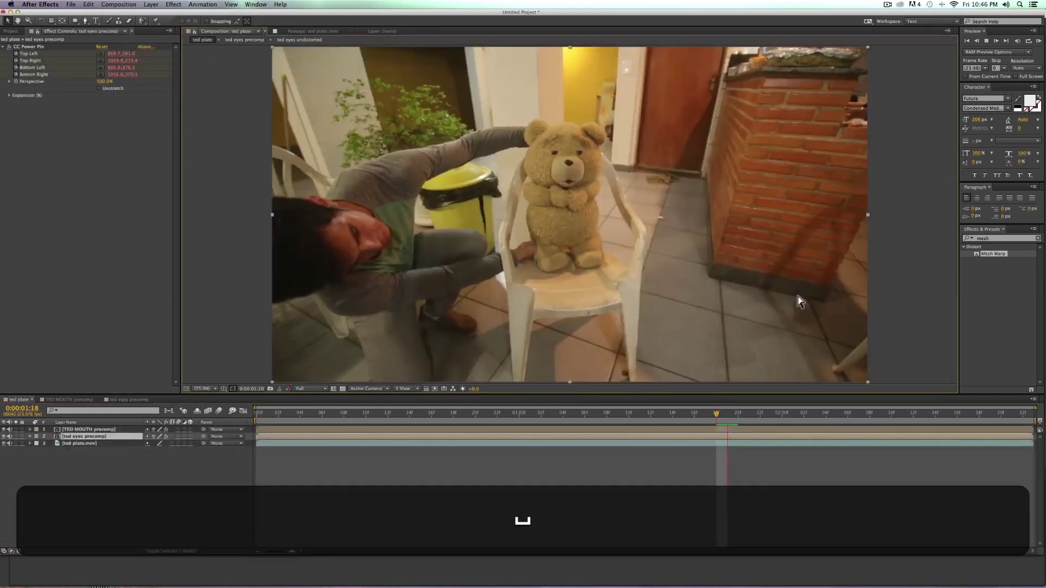
key(space)
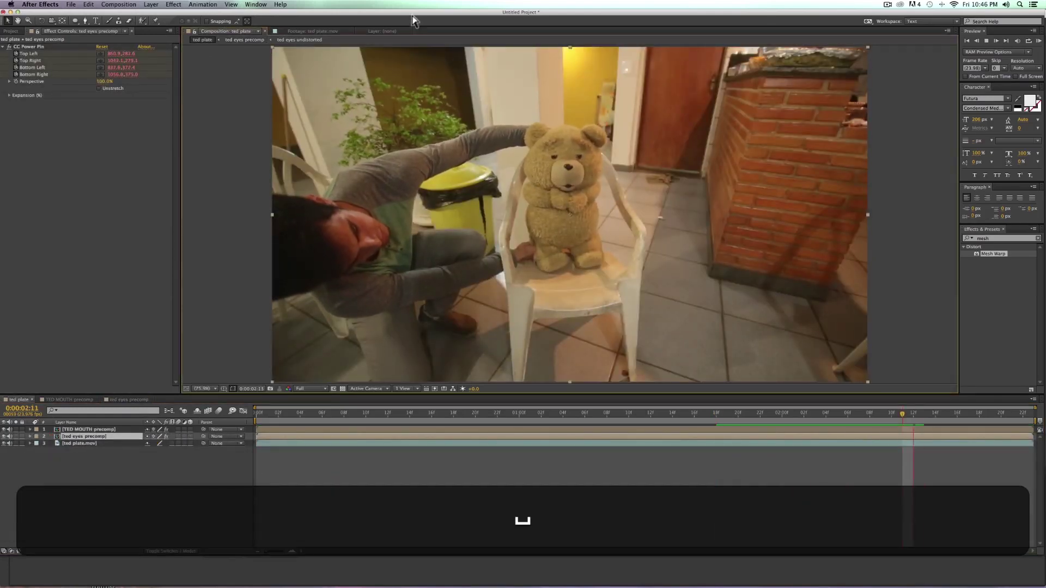
click(250, 41)
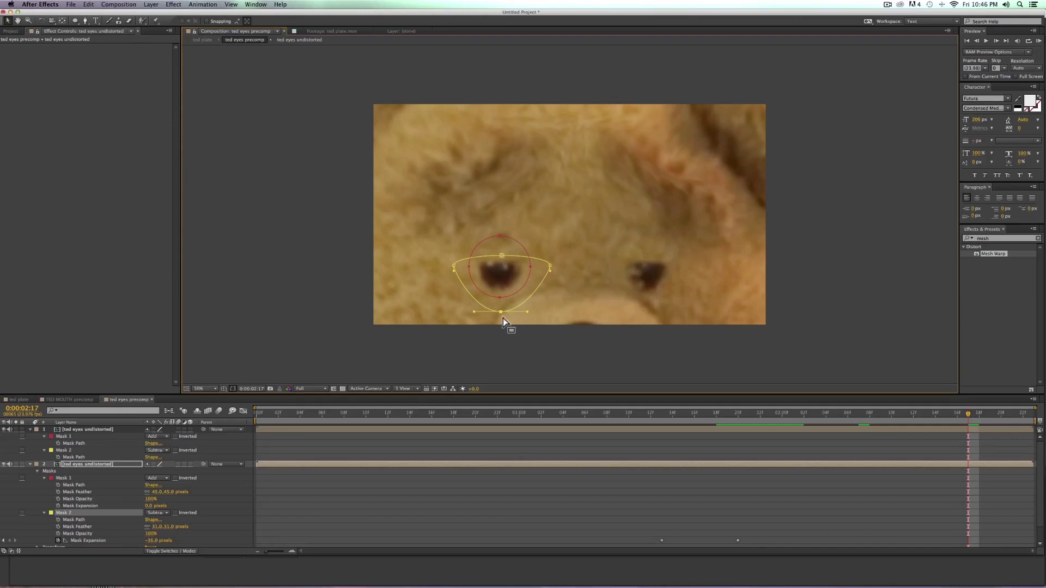
- Undo the recent eyelid changes, raise the left eyelid mask's top point, and preview in ted plate
key(alt+z)
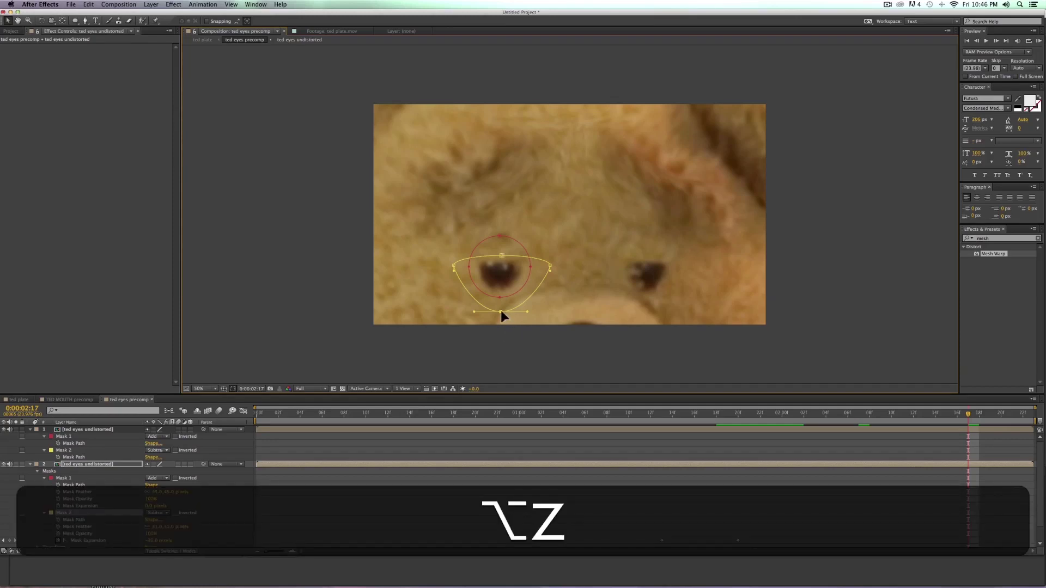
key(alt+super+z)
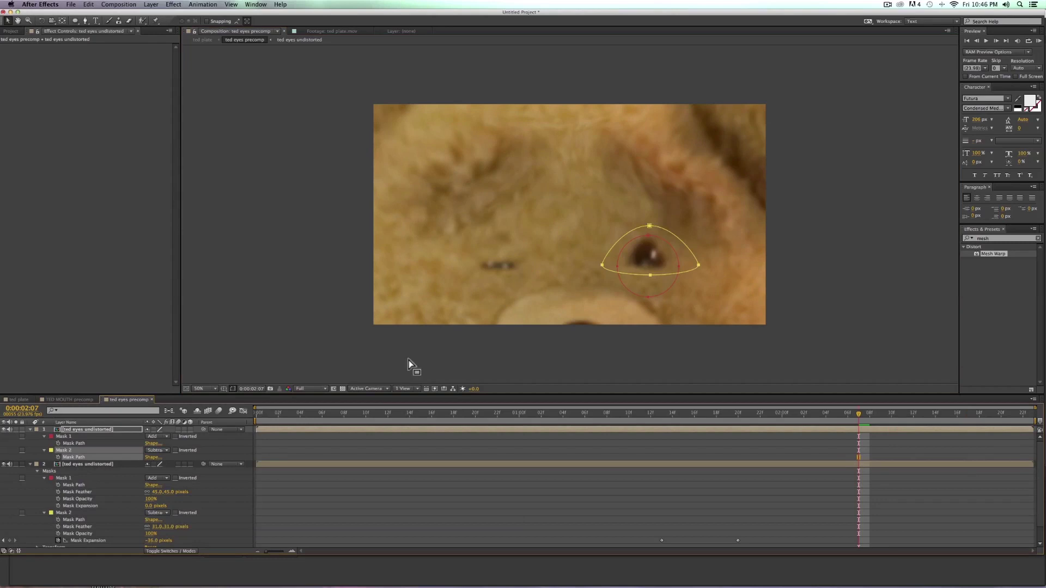
click(109, 464)
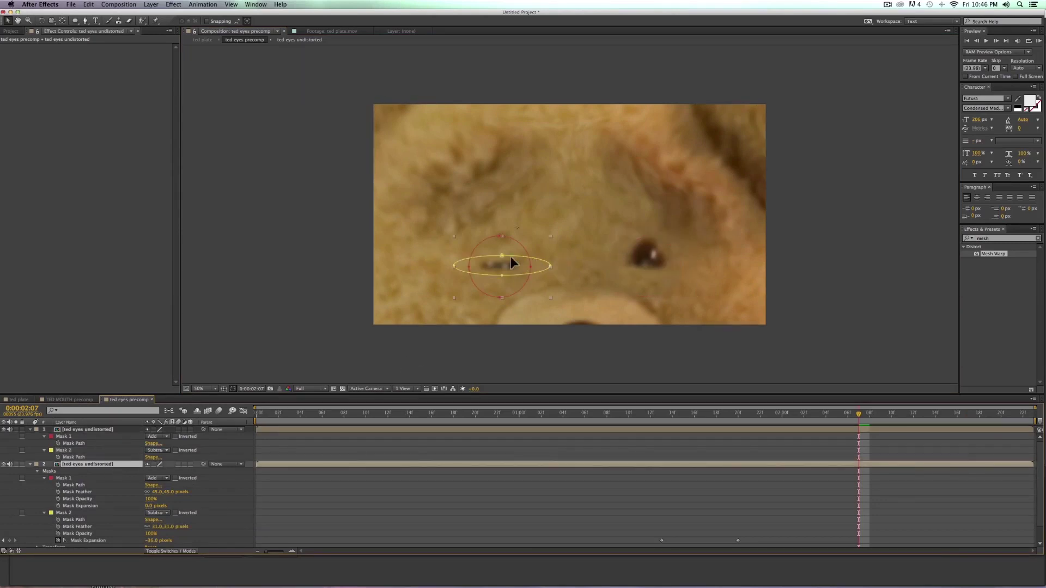
drag(503, 257, 502, 229)
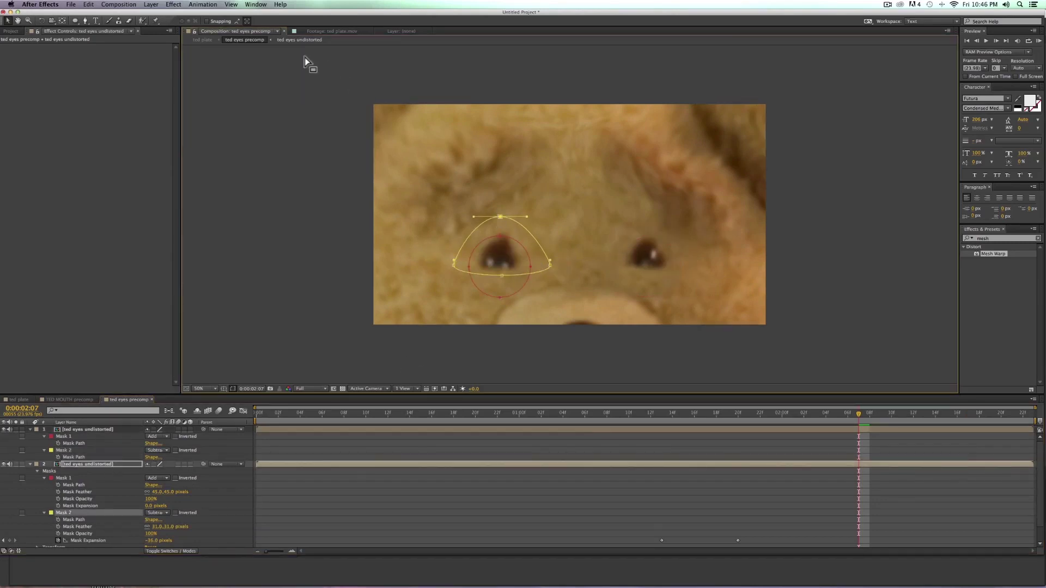
click(212, 42)
key(space)
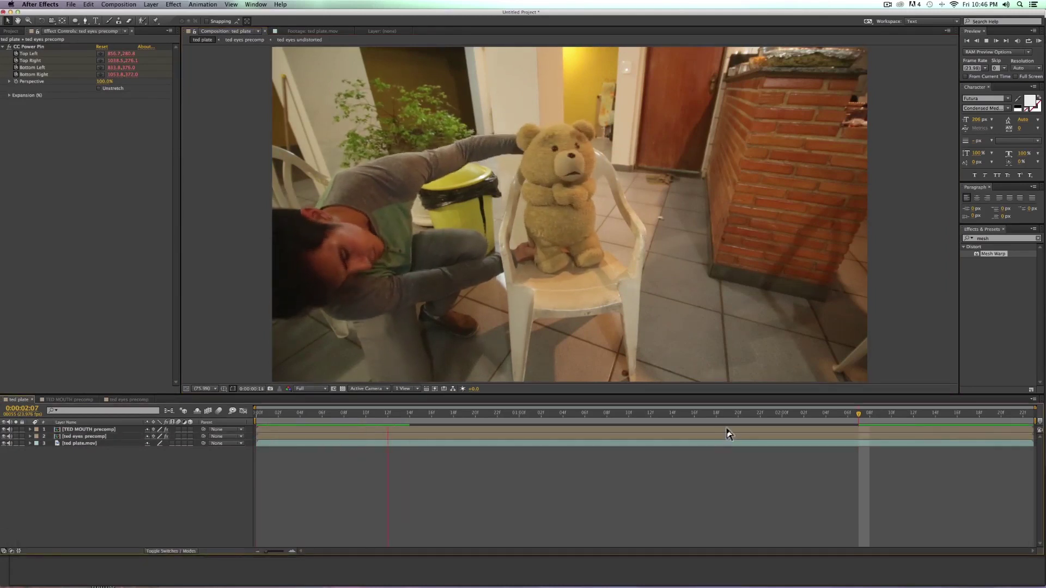
- Stop the ted plate blink preview, return to the ted eyes precomp and zoom out
key(space)
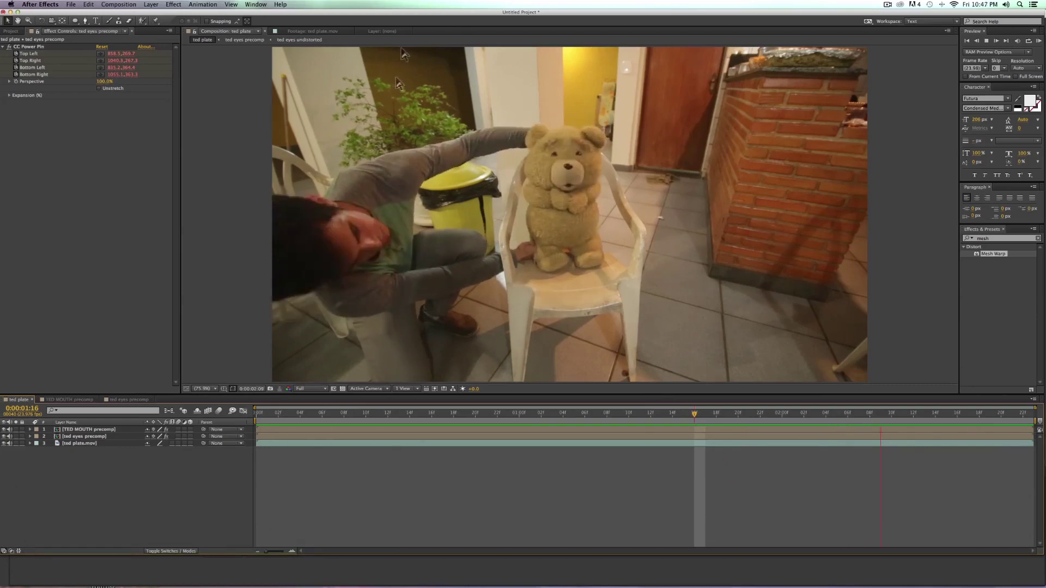
key(space)
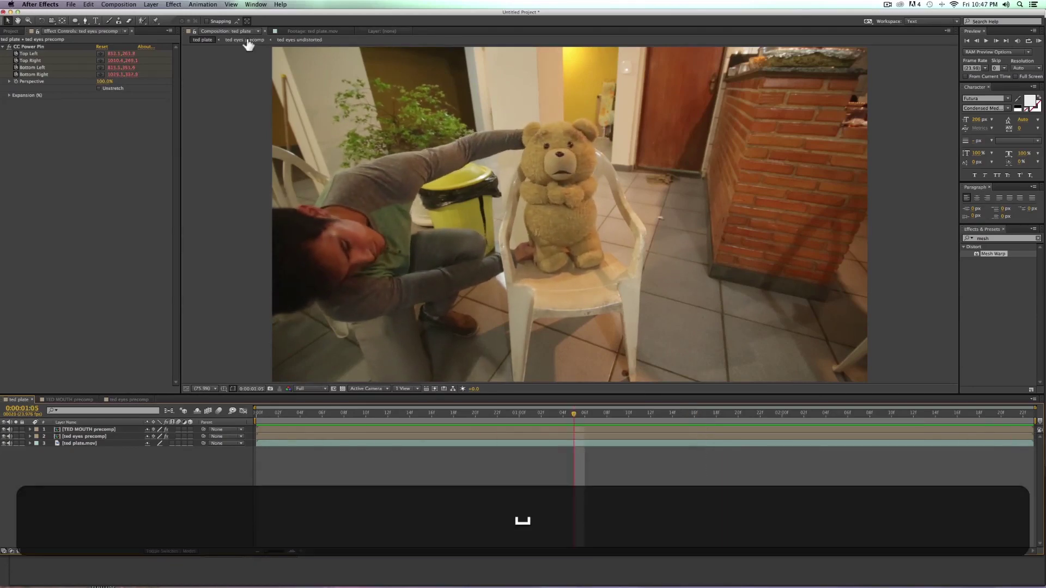
click(245, 40)
key(comma)
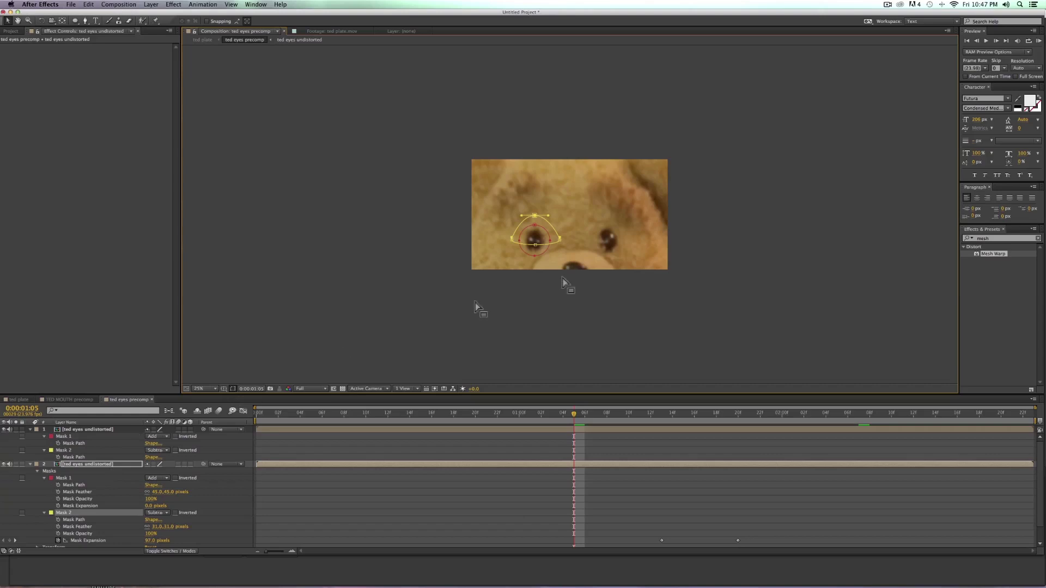